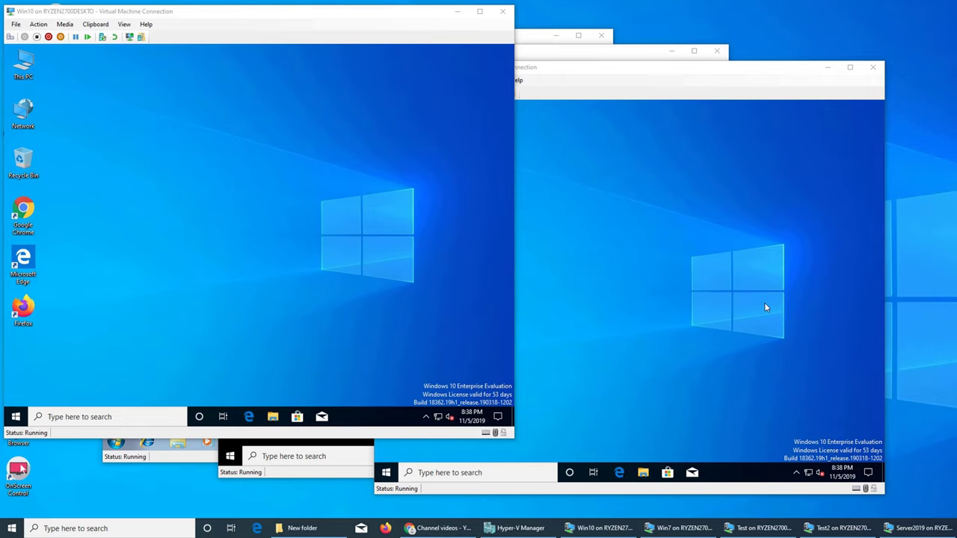
Search Bing for 'spiceworks inventory' in Edge and maximize the browser window.
click(246, 418)
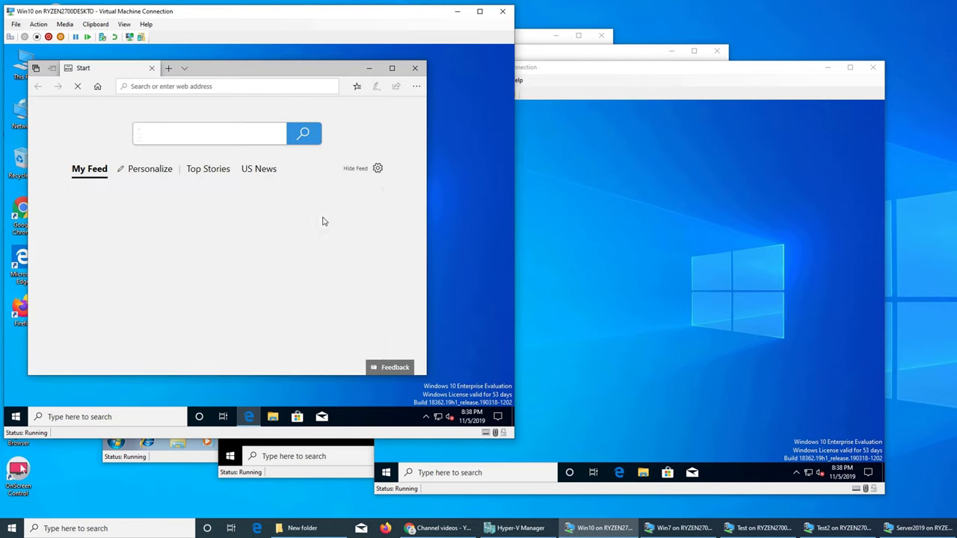
click(228, 91)
text(spice)
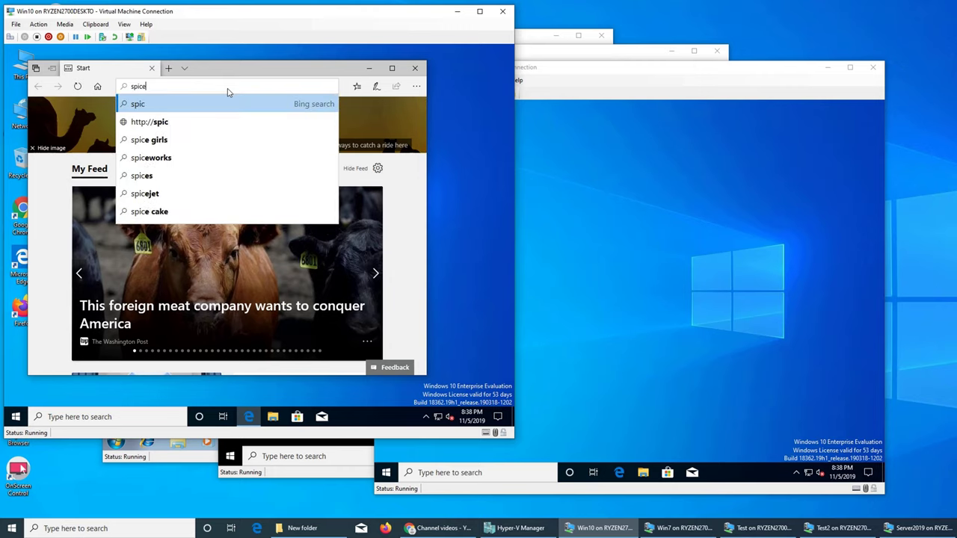
text(works )
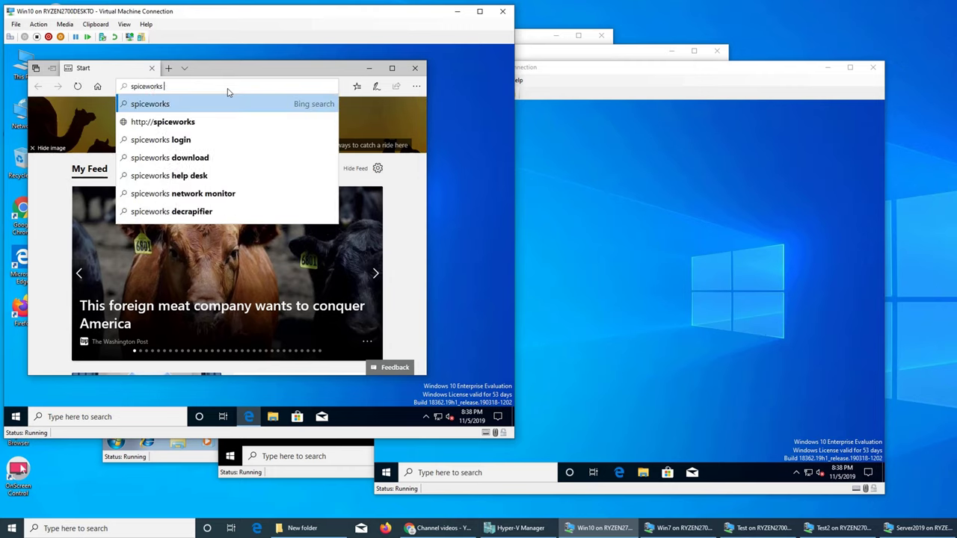
text(inventory)
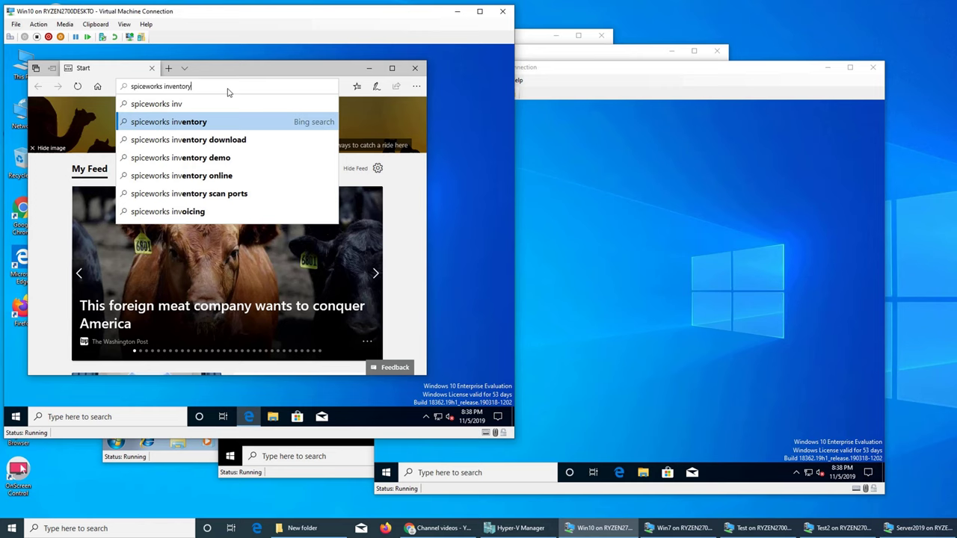
key(Return)
click(390, 69)
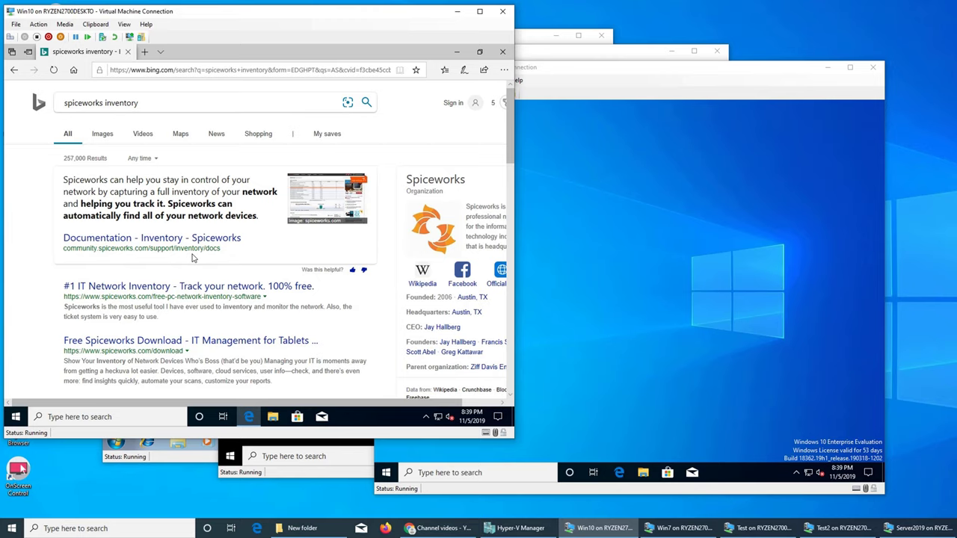
Download and run the free Spiceworks installer, approving the UAC prompt with administrator username and password.
click(124, 347)
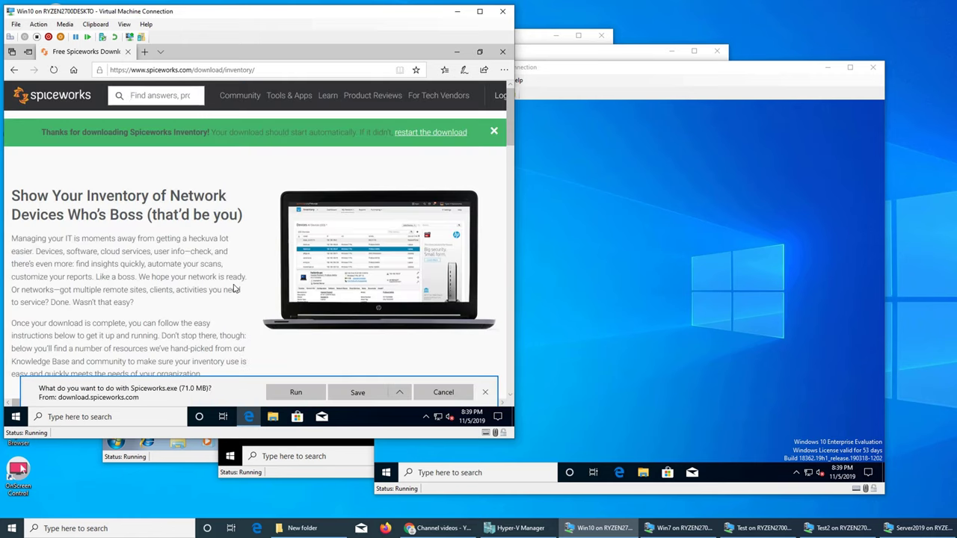
click(296, 392)
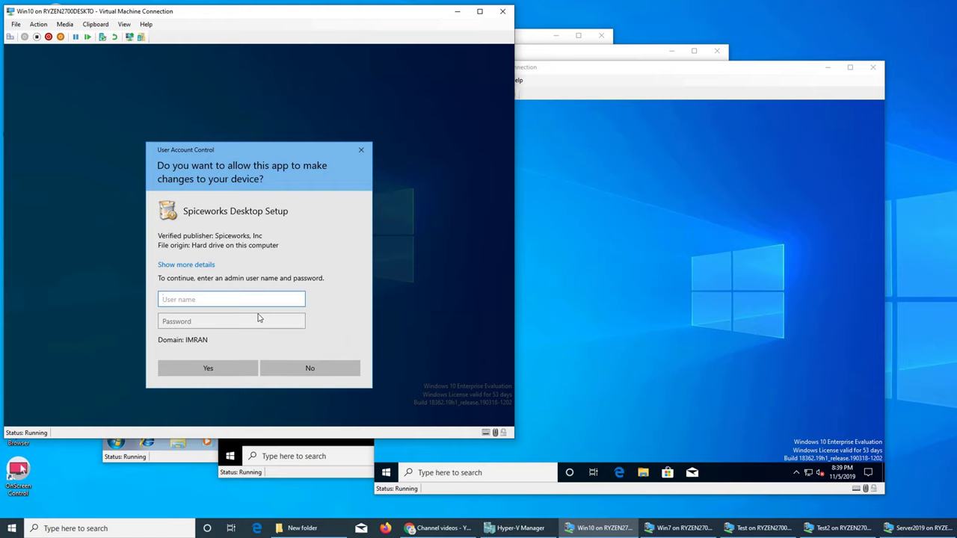
text(admi)
text(nistrao)
text(or)
click(258, 320)
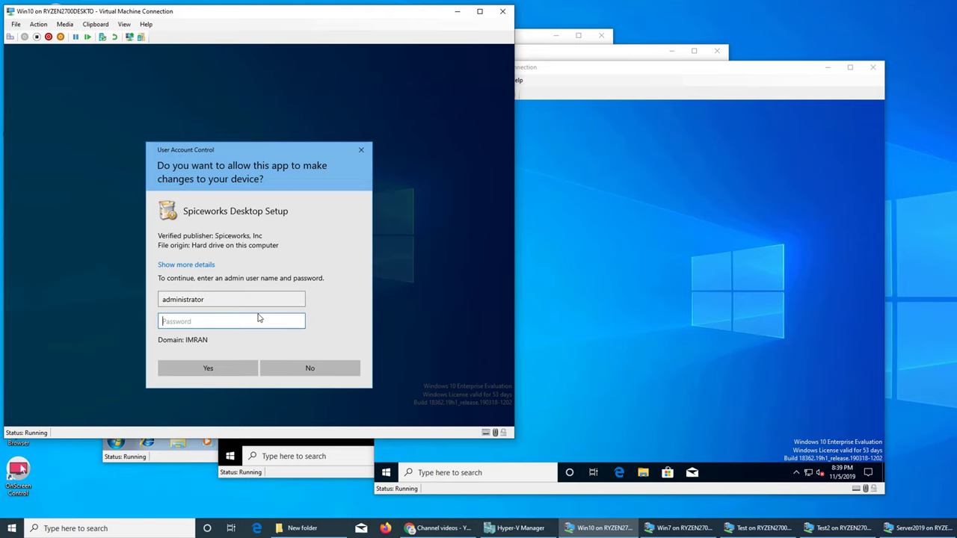
text(*********)
text(*)
key(Return)
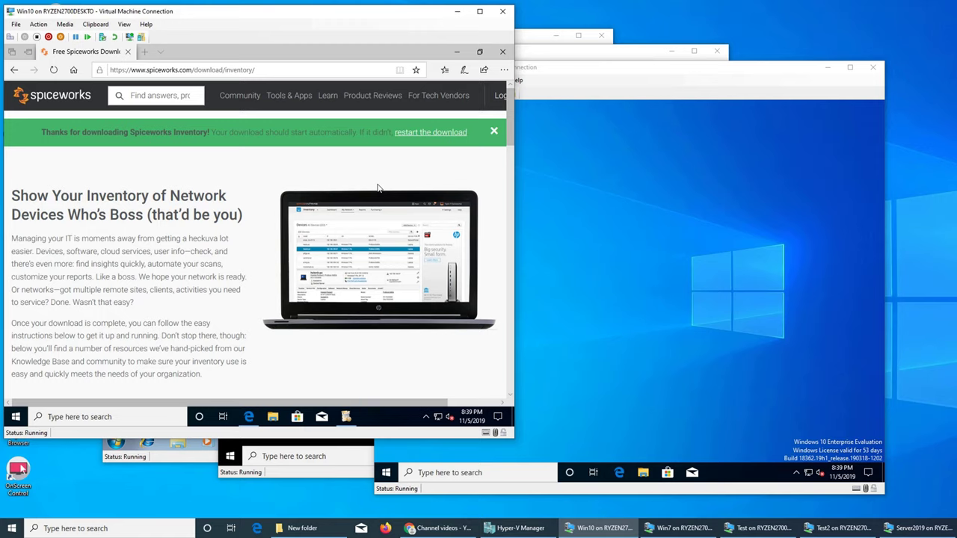
Install Spiceworks with the default port, NMap and WinPCap components, and finish setup.
click(457, 52)
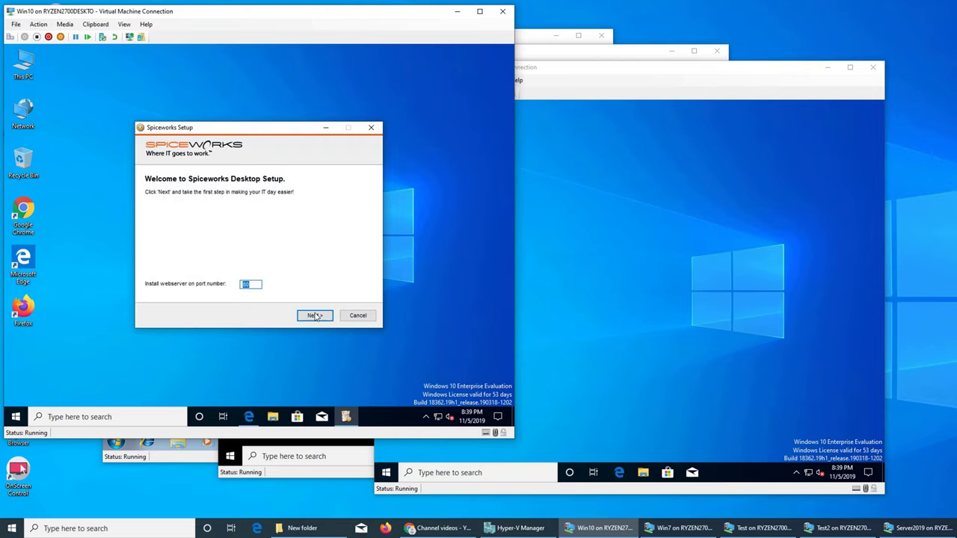
click(314, 317)
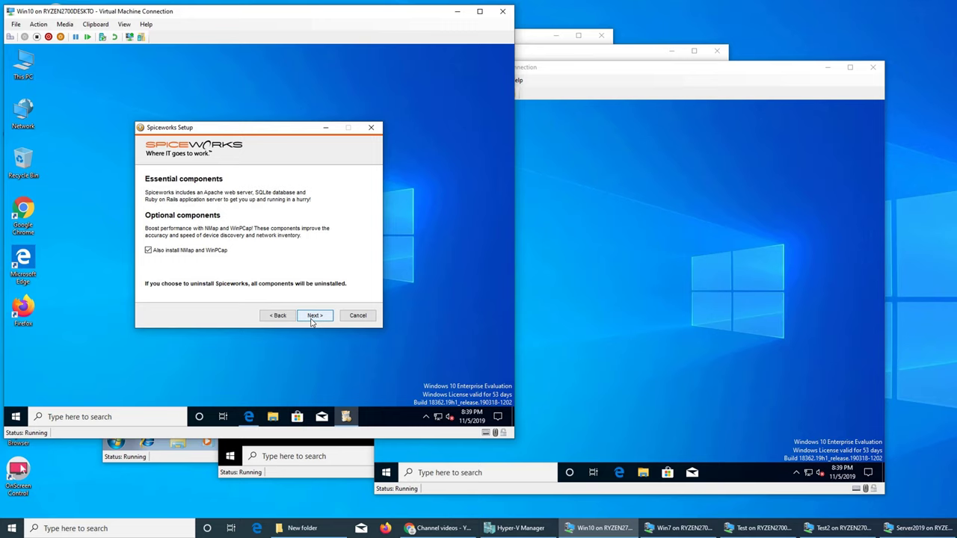
click(313, 320)
click(312, 318)
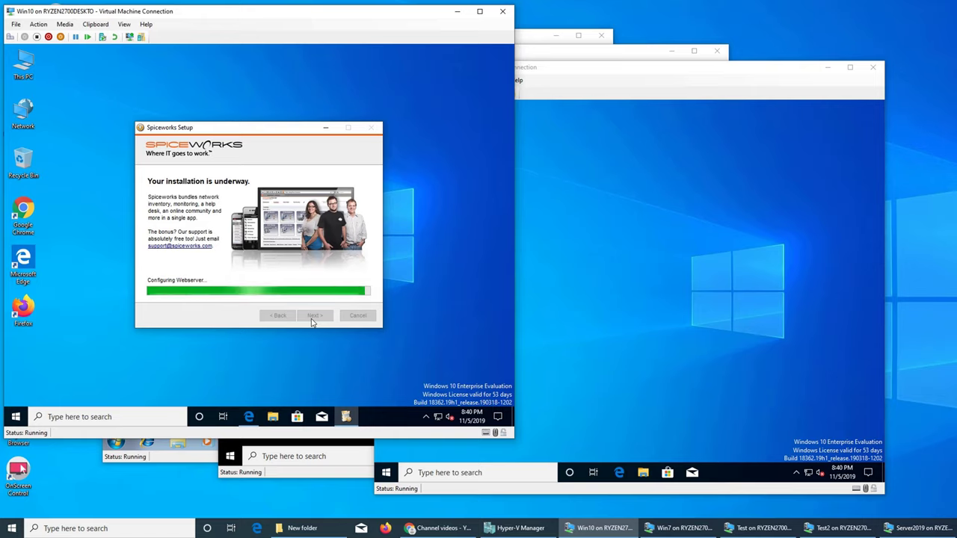
click(312, 320)
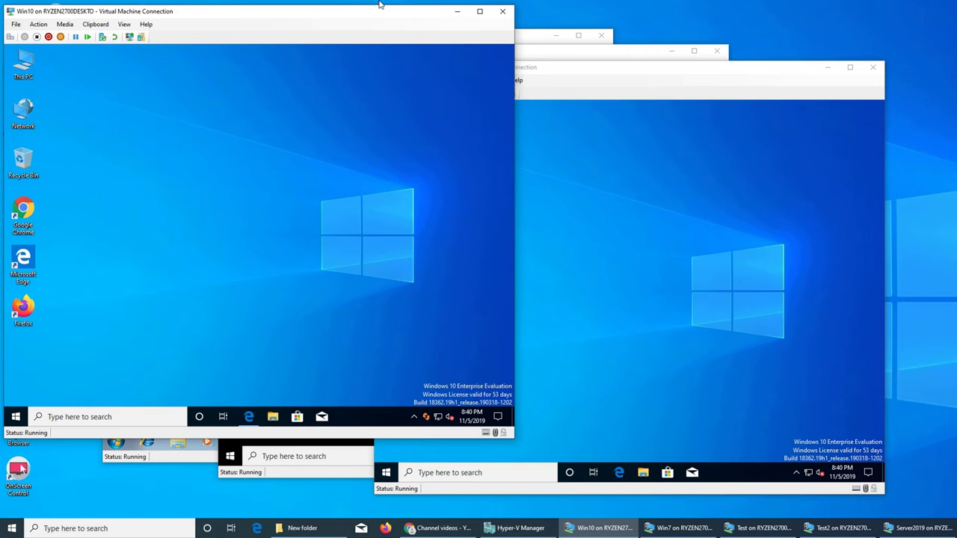
Rearrange the Win10, Test and Win7 virtual machine windows, bringing Win10 to the front.
mouse_move(355, 15)
mouse_down()
mouse_move(800, 114)
mouse_move(790, 76)
mouse_up()
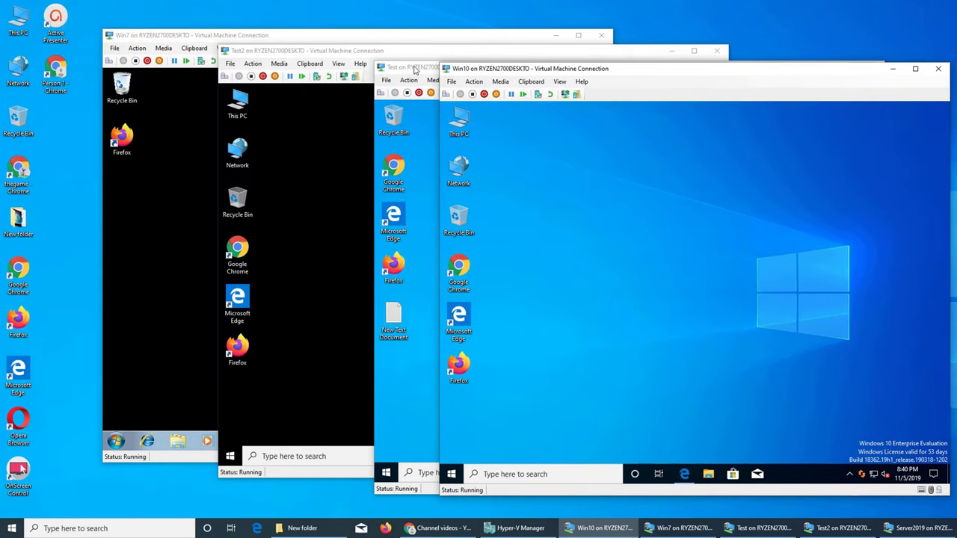
drag(418, 70, 54, 15)
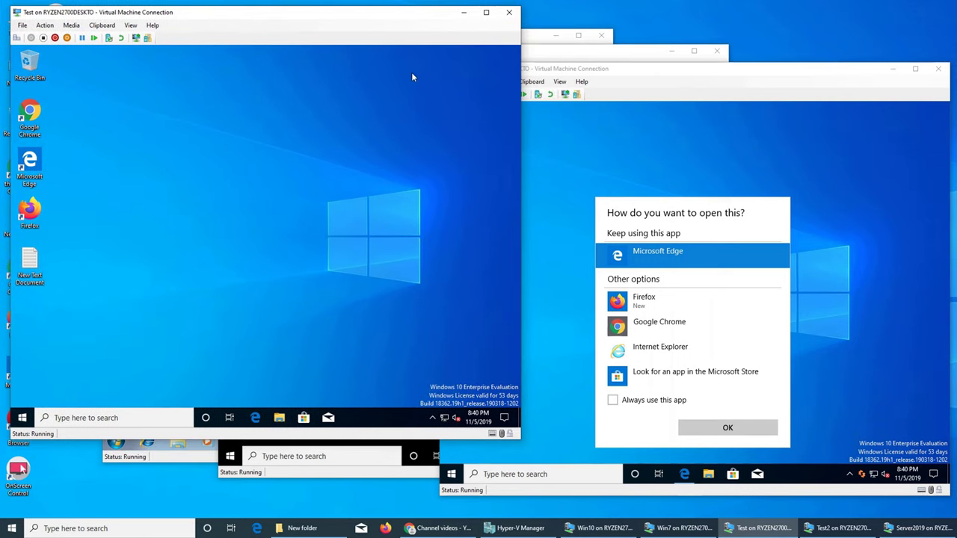
click(531, 38)
click(631, 62)
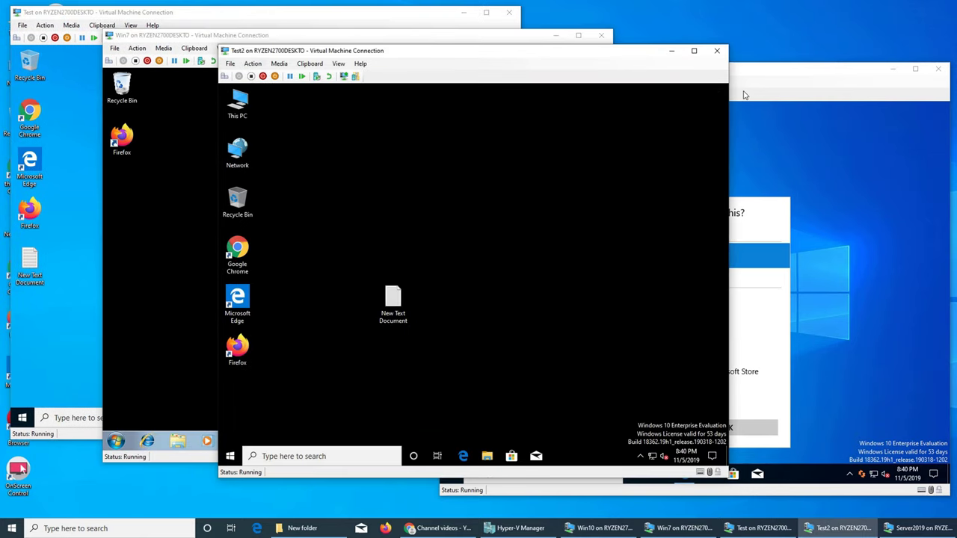
click(745, 94)
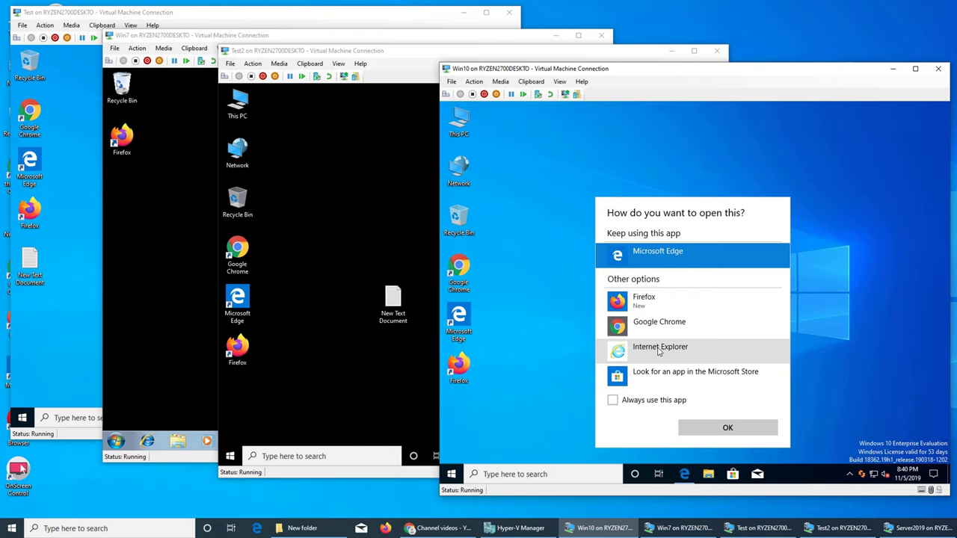
Always open Spiceworks in Google Chrome and maximize Chrome on the startup page.
click(648, 323)
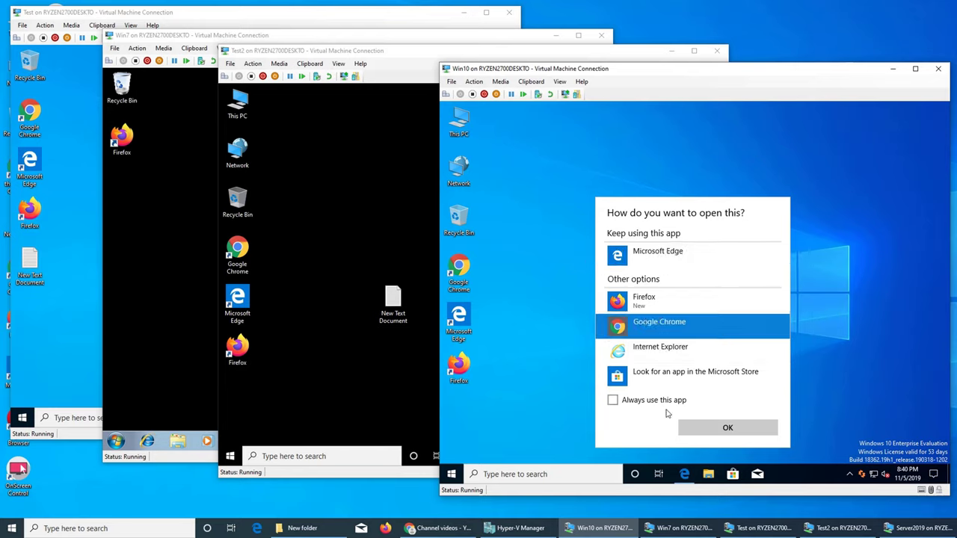
click(663, 404)
click(696, 429)
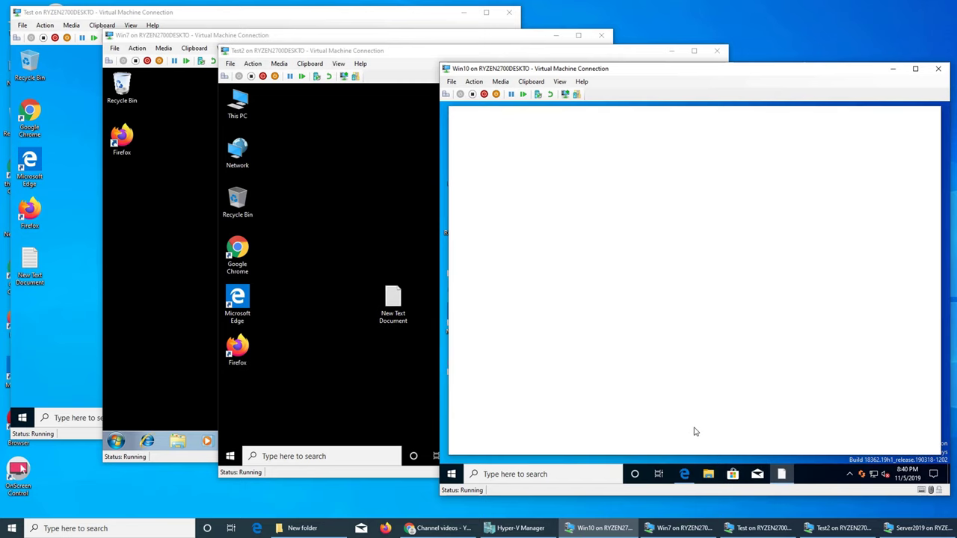
click(907, 113)
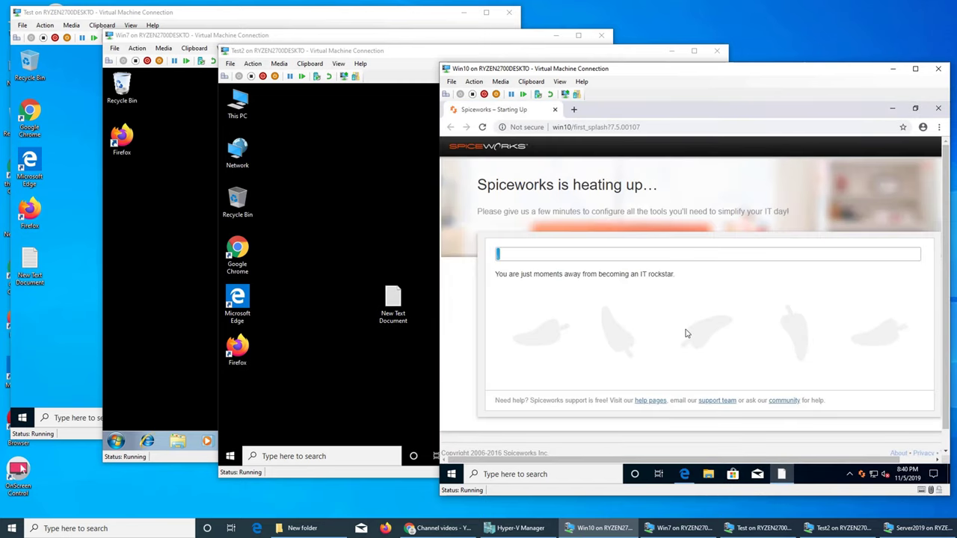
Open Spiceworks Preferences from the tray icon and cancel without changing anything.
right_click(863, 476)
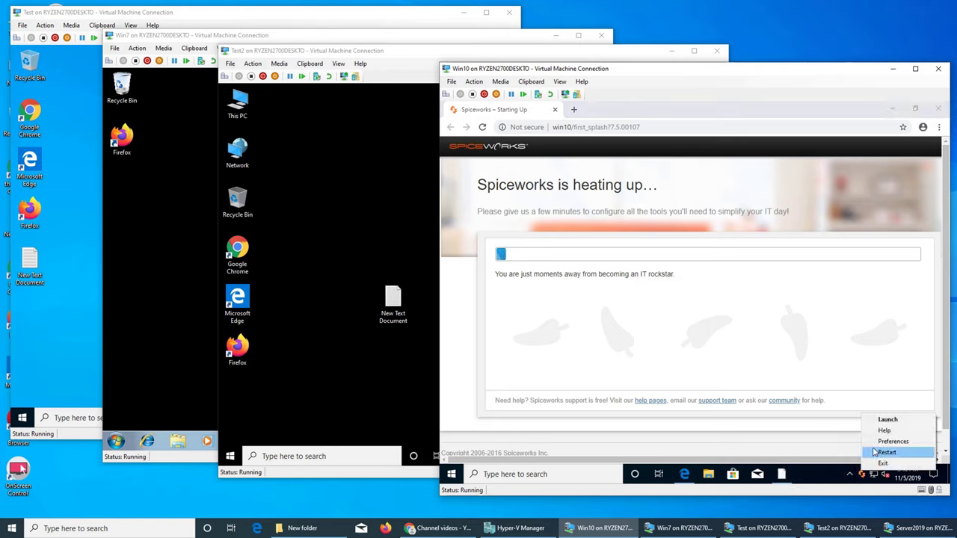
click(879, 444)
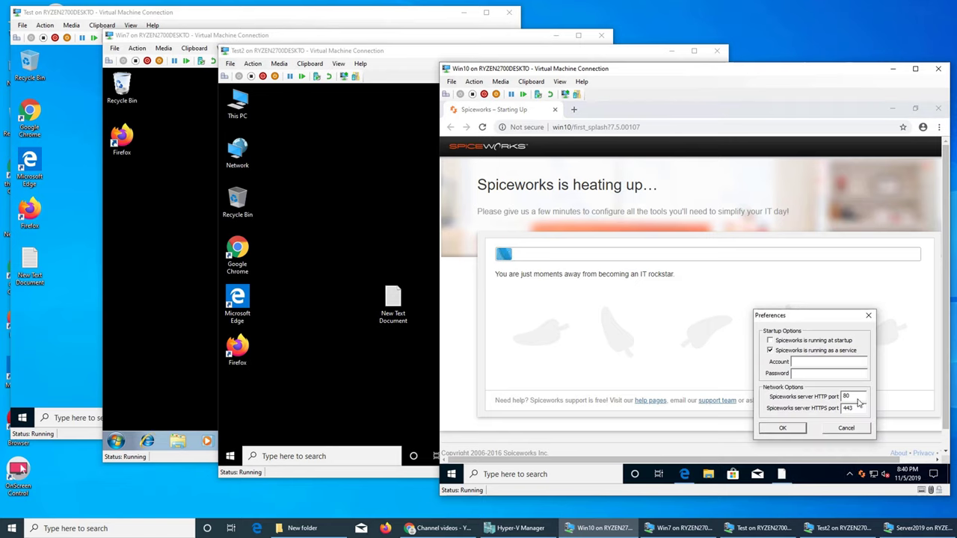
click(842, 432)
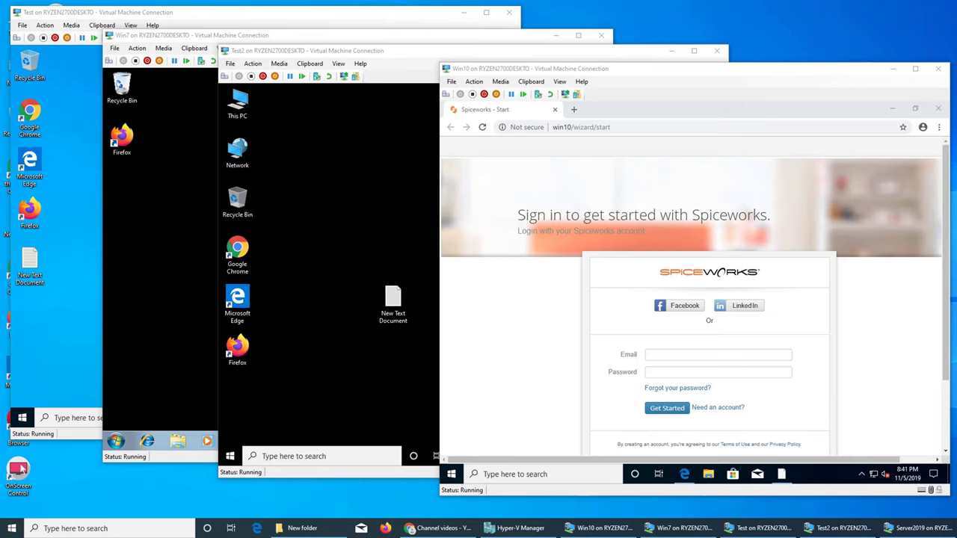
Sign in to Spiceworks with the account e-mail and password.
click(682, 357)
click(681, 354)
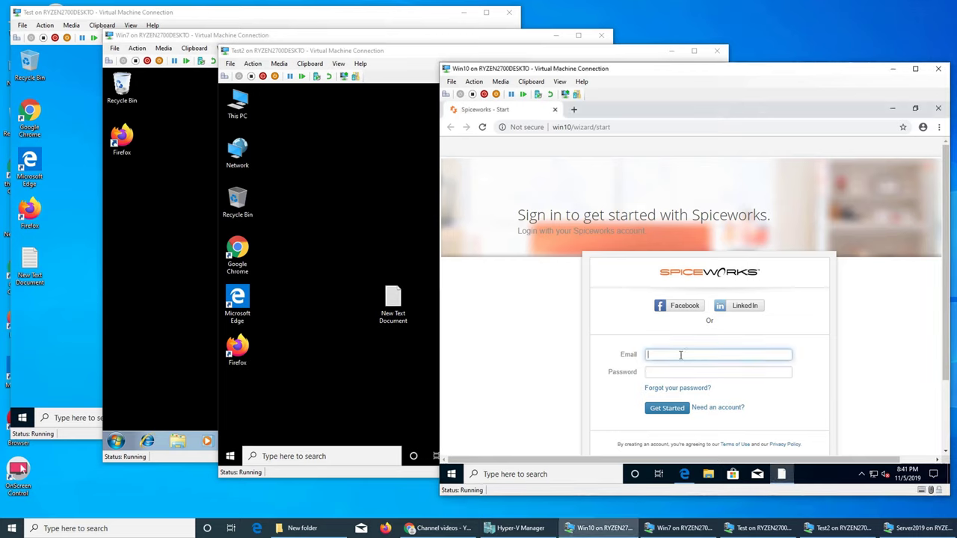
key(Tab)
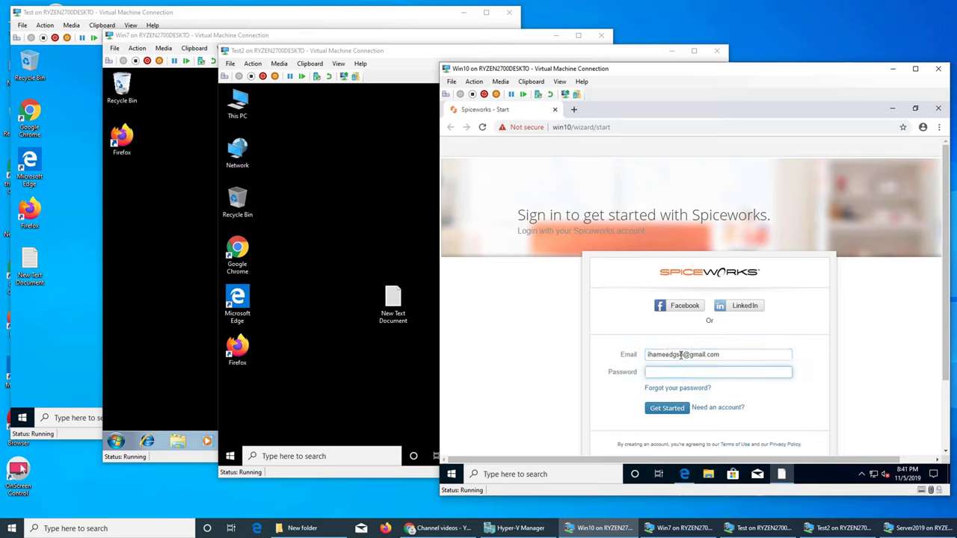
text(••••••)
text(••••)
key(Return)
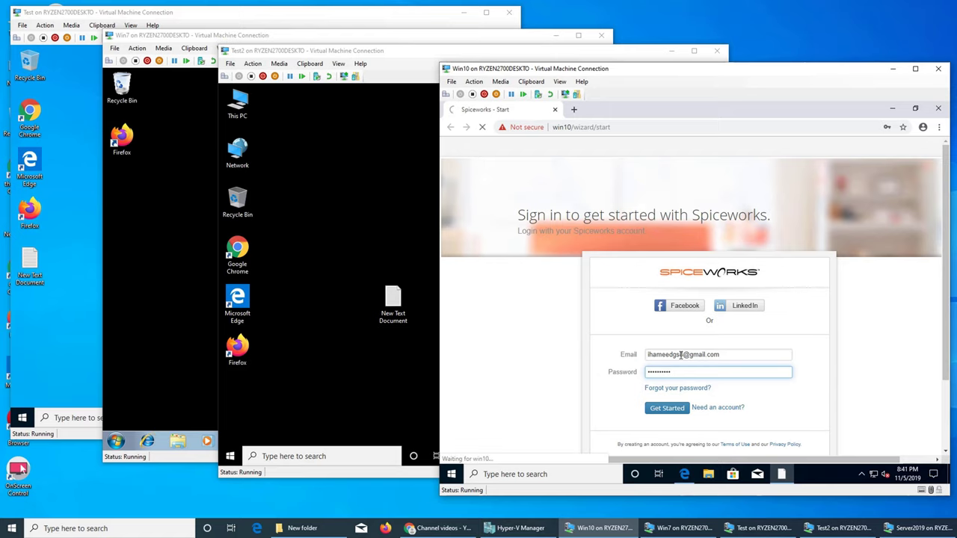
Save the password in Chrome, enter the company name, and save the personalization form.
scroll(682, 354, down, 2)
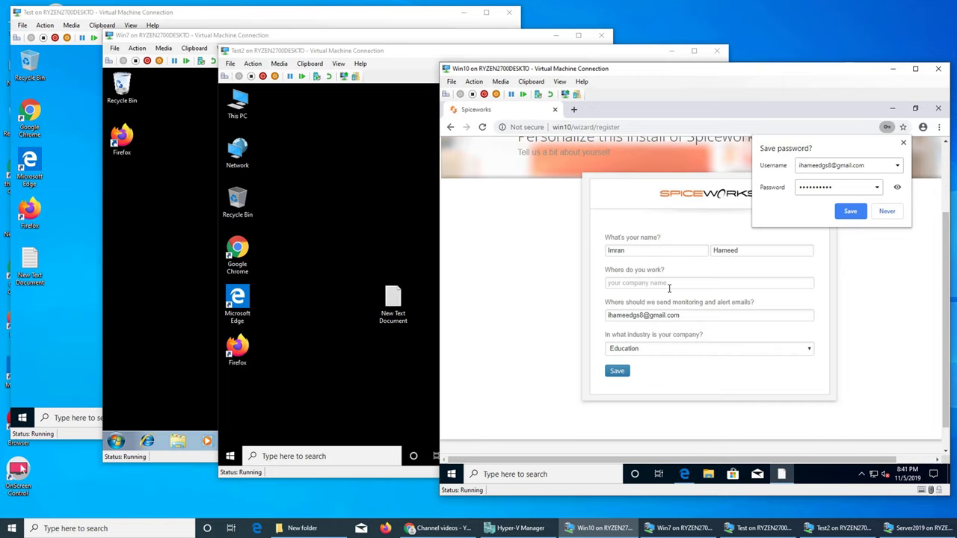
click(850, 211)
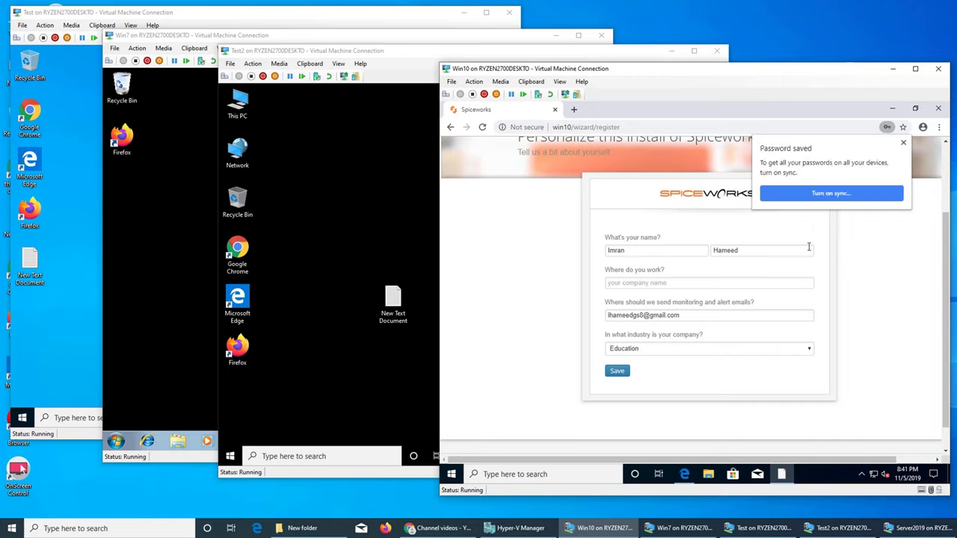
click(701, 284)
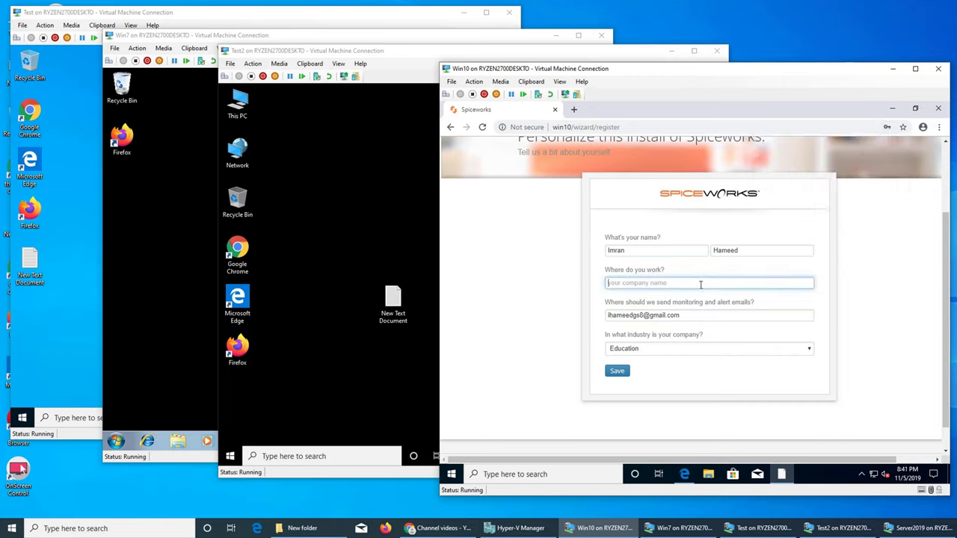
text(imran local)
click(617, 372)
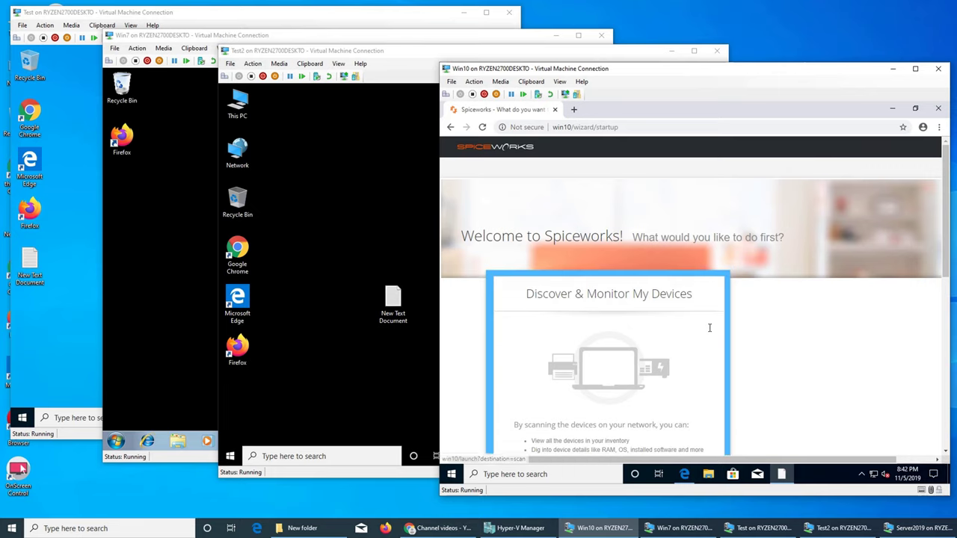
Choose 'Discover & Monitor My Devices' on the welcome page.
scroll(738, 306, down, 3)
scroll(735, 322, down, 3)
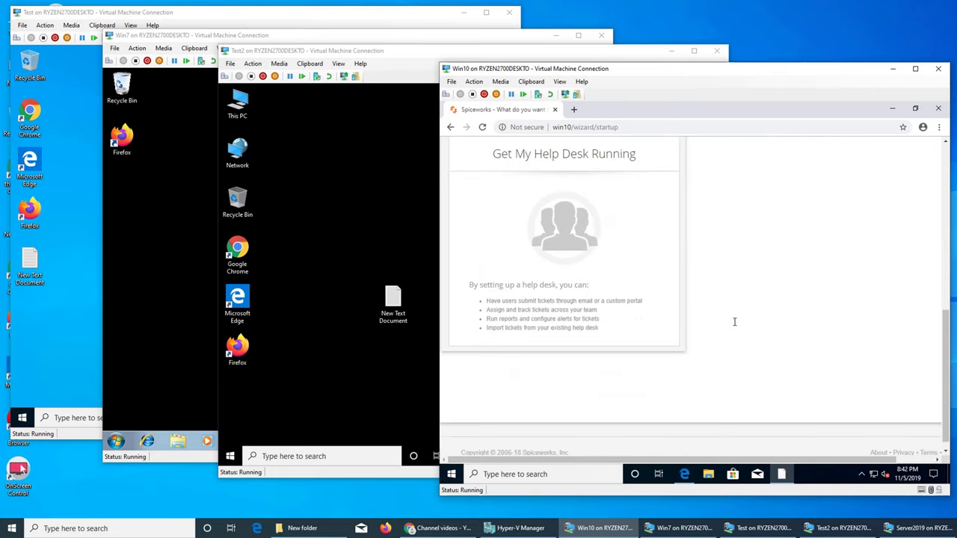
scroll(734, 322, up, 1)
scroll(734, 322, up, 2)
click(649, 301)
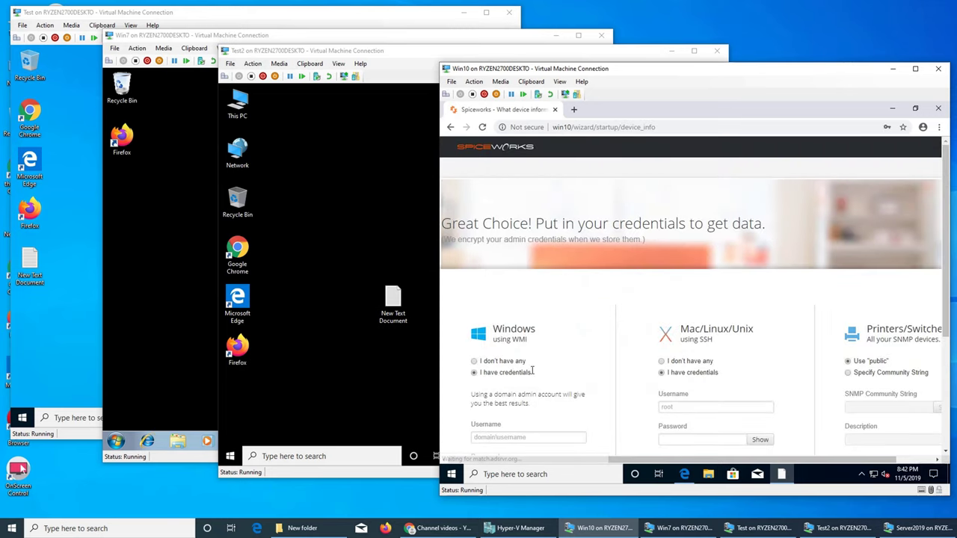
Enter the Windows admin username and password, mark no Mac/Linux credentials, and continue to Inventory.
scroll(534, 382, down, 3)
click(516, 289)
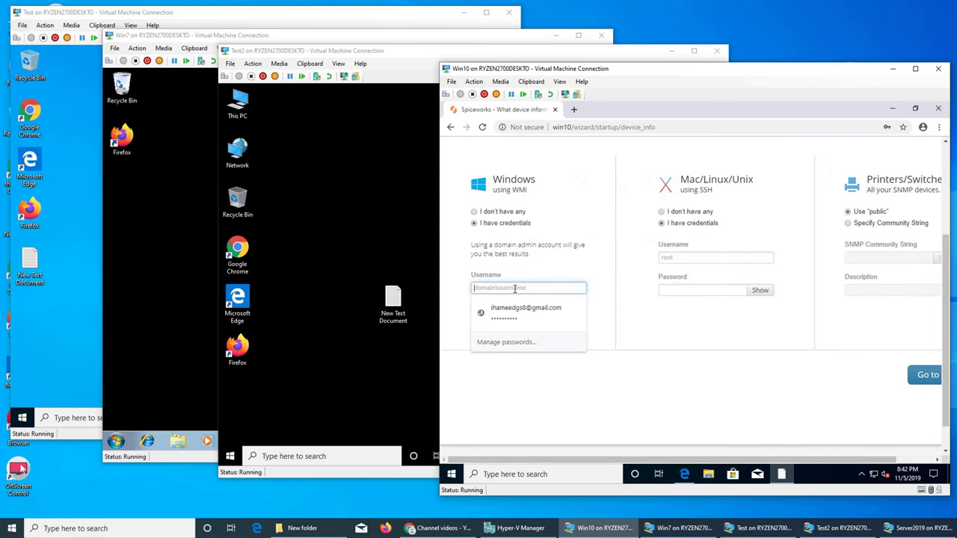
text(imran\administrator)
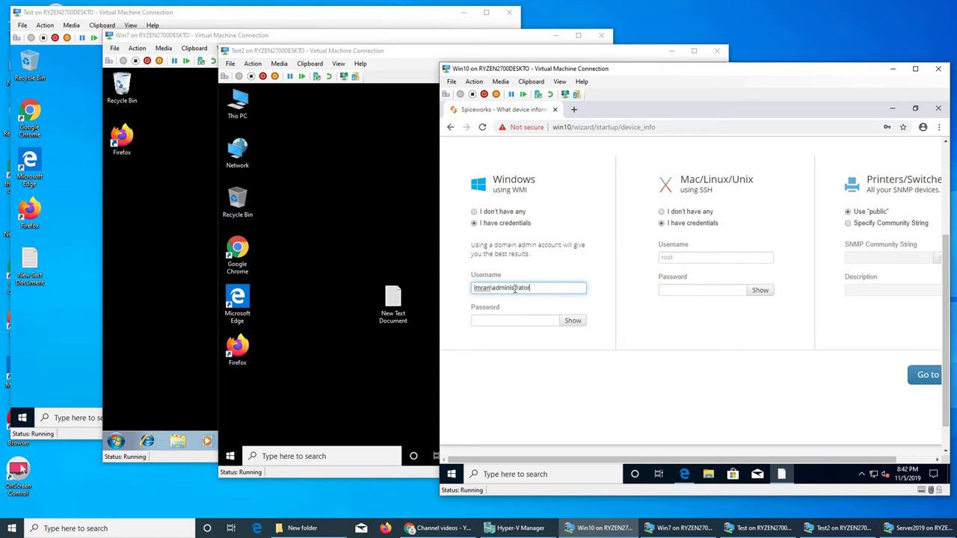
key(Tab)
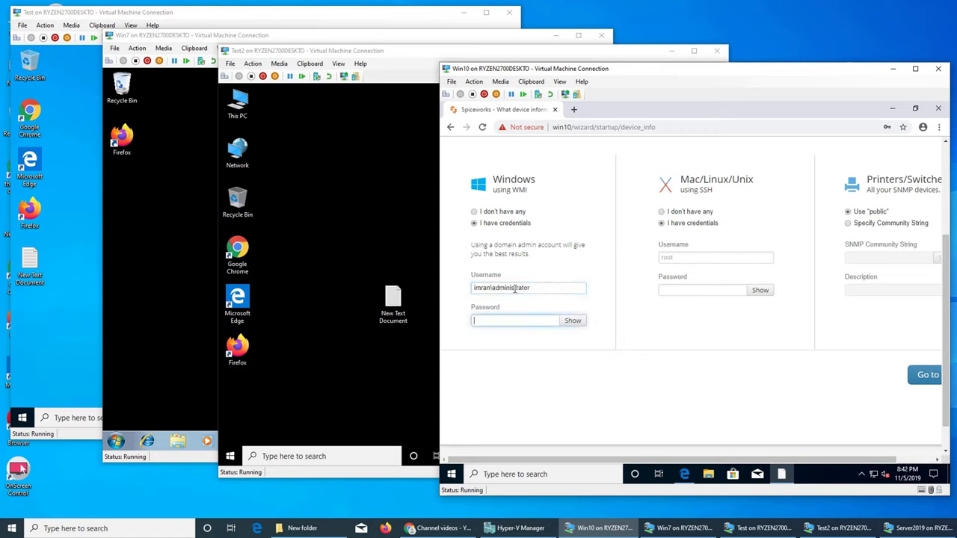
click(693, 211)
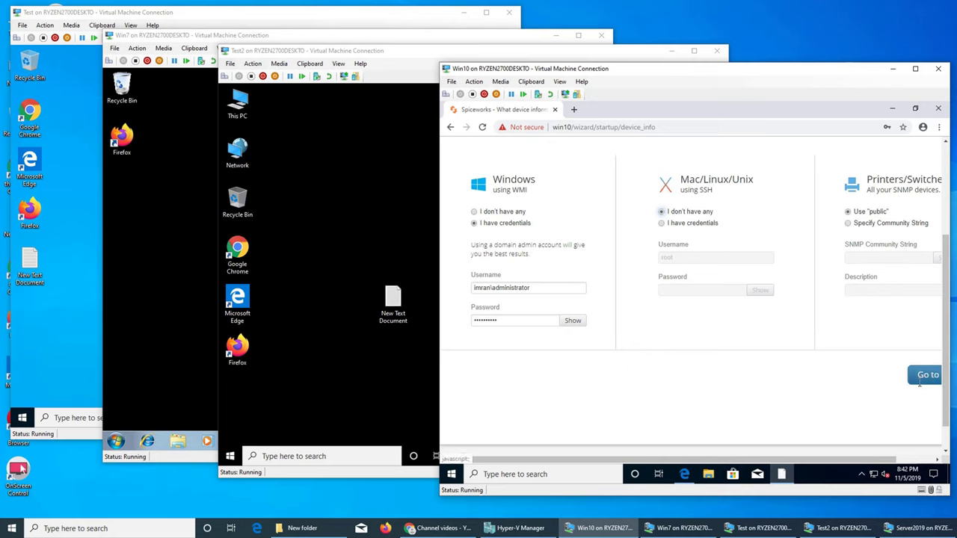
click(924, 378)
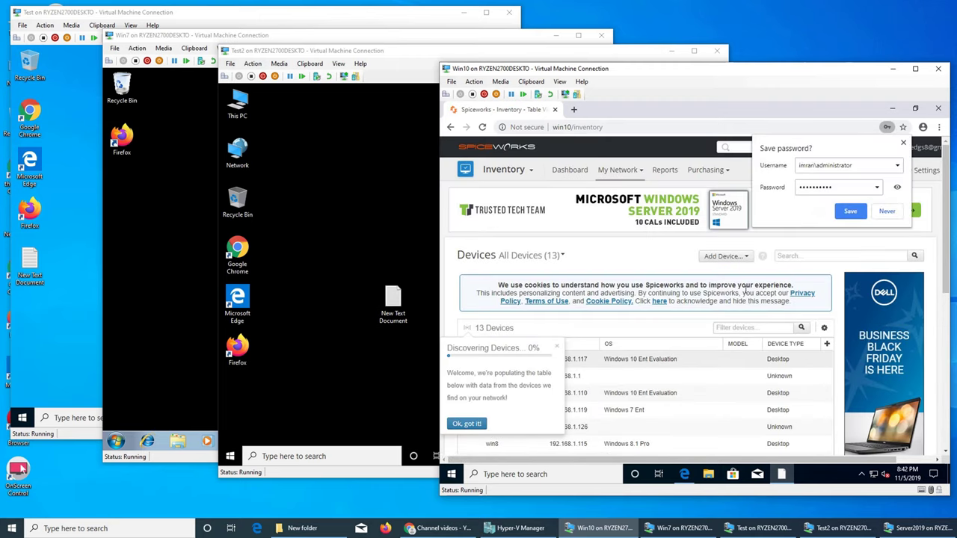
Dismiss Chrome's save-password bubble and toggle the Win10 VM full screen on and off.
click(903, 143)
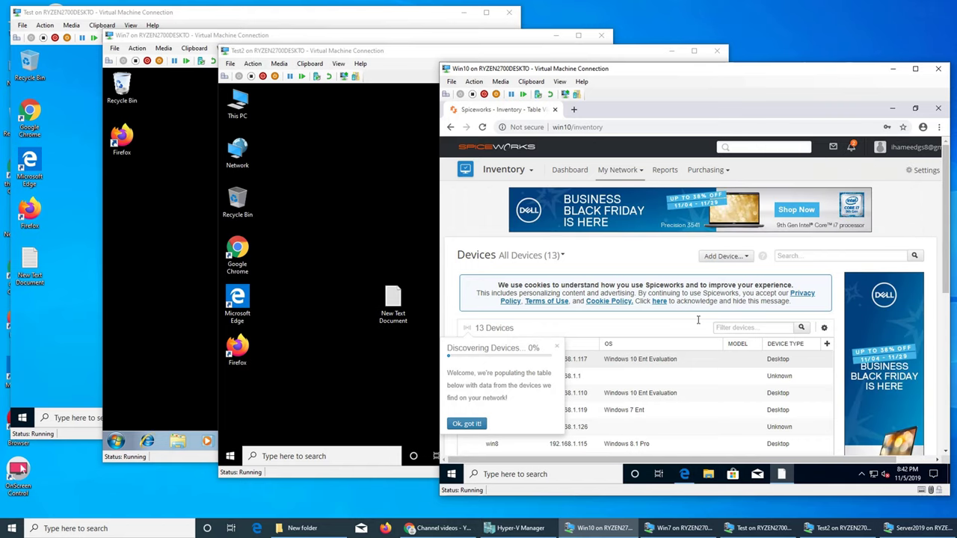
scroll(696, 320, down, 2)
scroll(695, 320, down, 2)
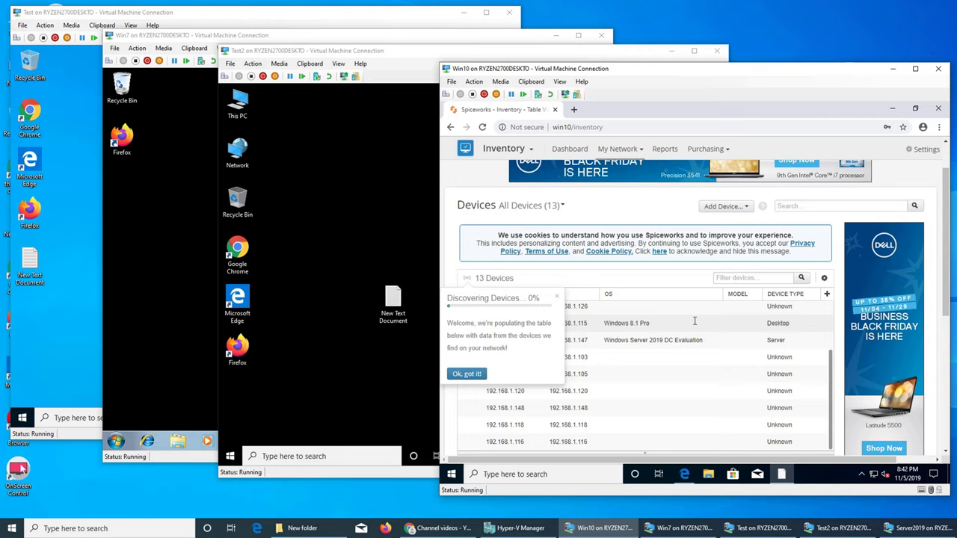
scroll(695, 322, up, 2)
scroll(694, 321, up, 2)
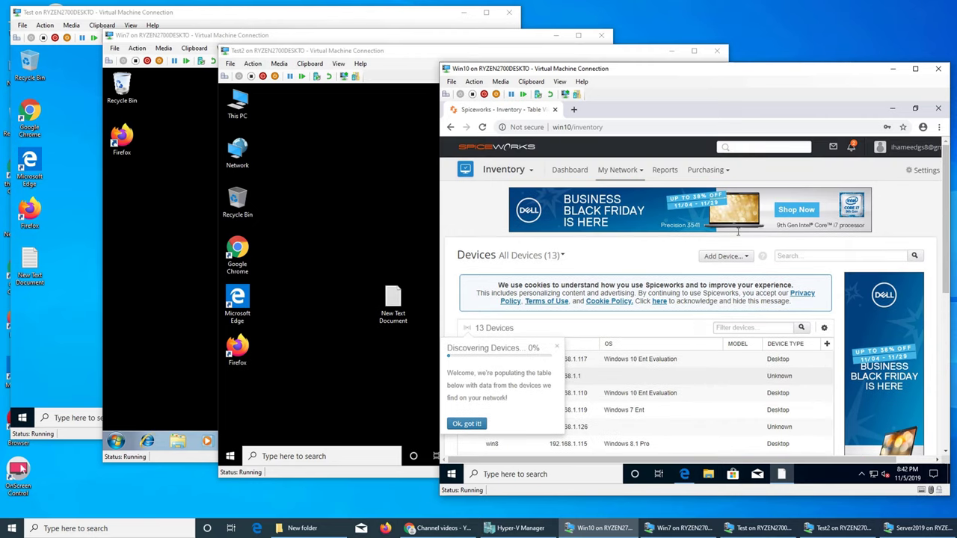
click(915, 68)
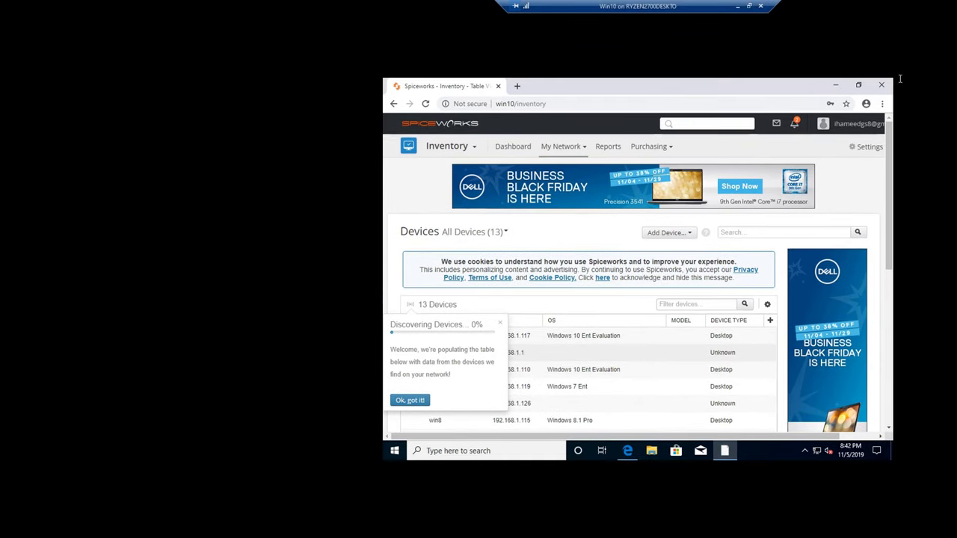
click(748, 6)
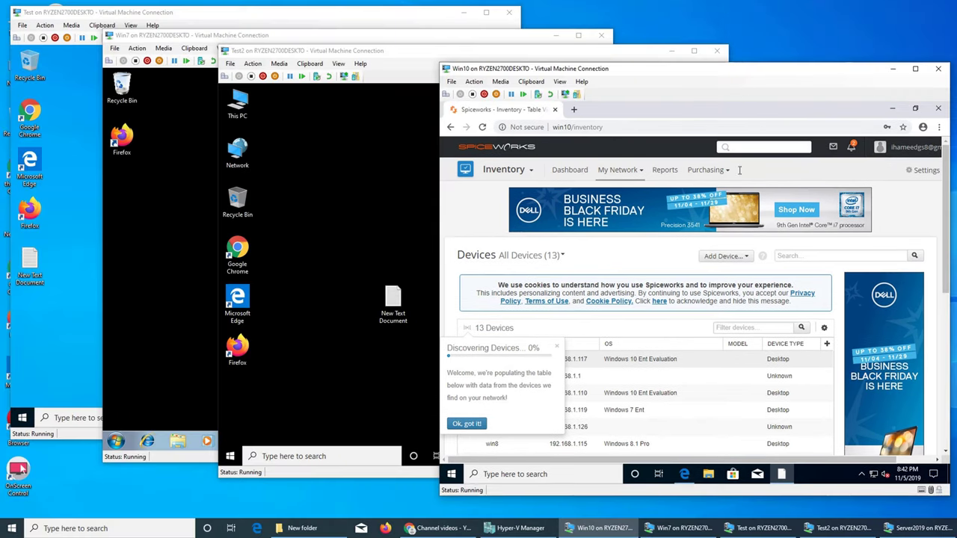
Dismiss the Discovering Devices notice and open the My Network menu.
scroll(741, 234, down, 2)
scroll(742, 234, down, 3)
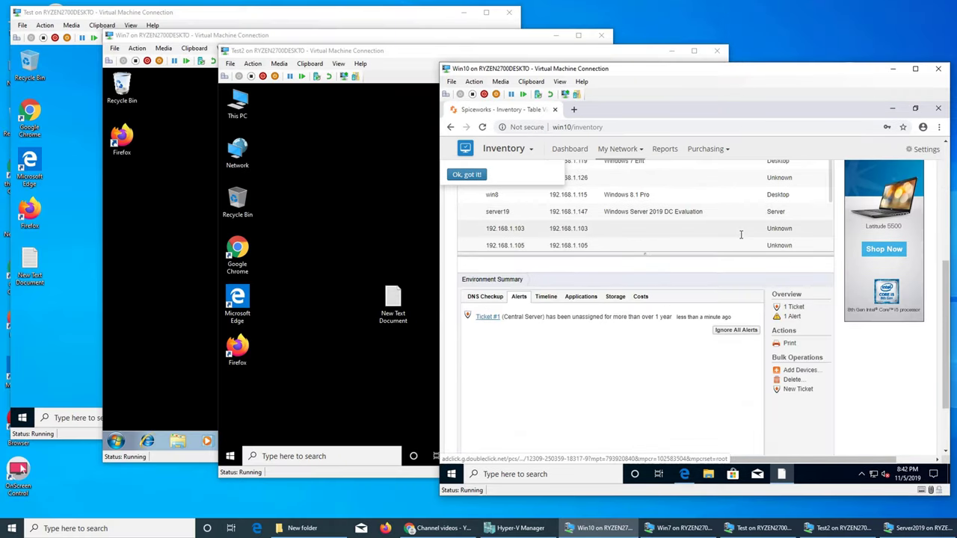
scroll(741, 234, down, 2)
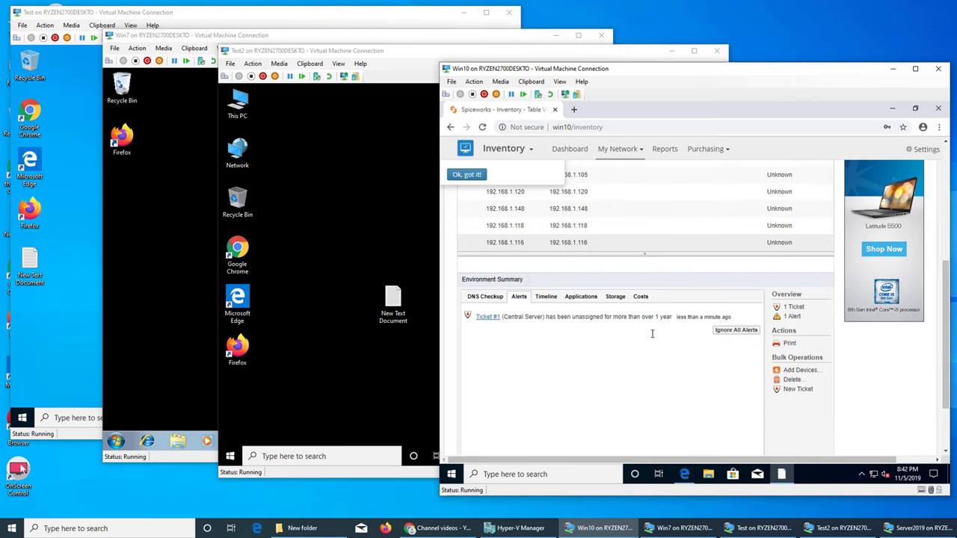
scroll(654, 337, up, 1)
scroll(655, 336, up, 2)
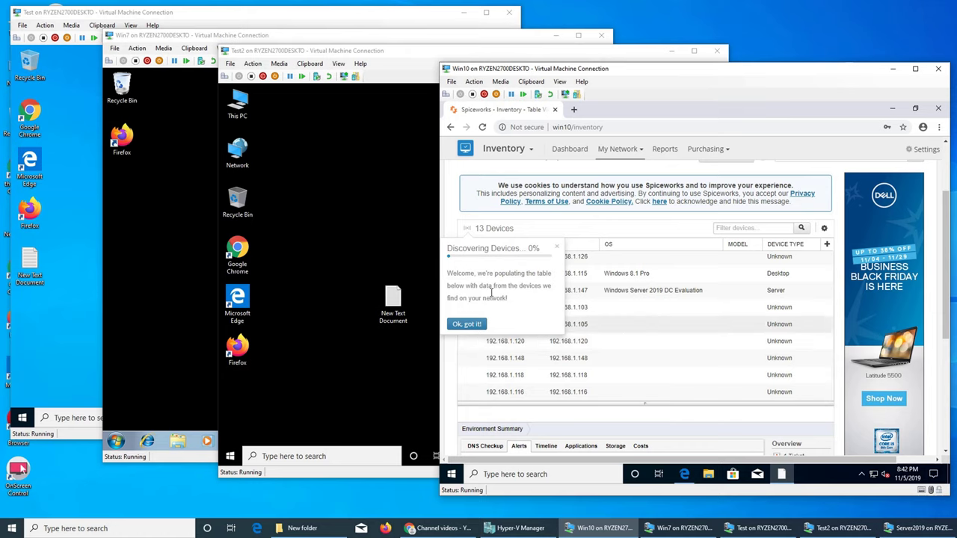
click(470, 325)
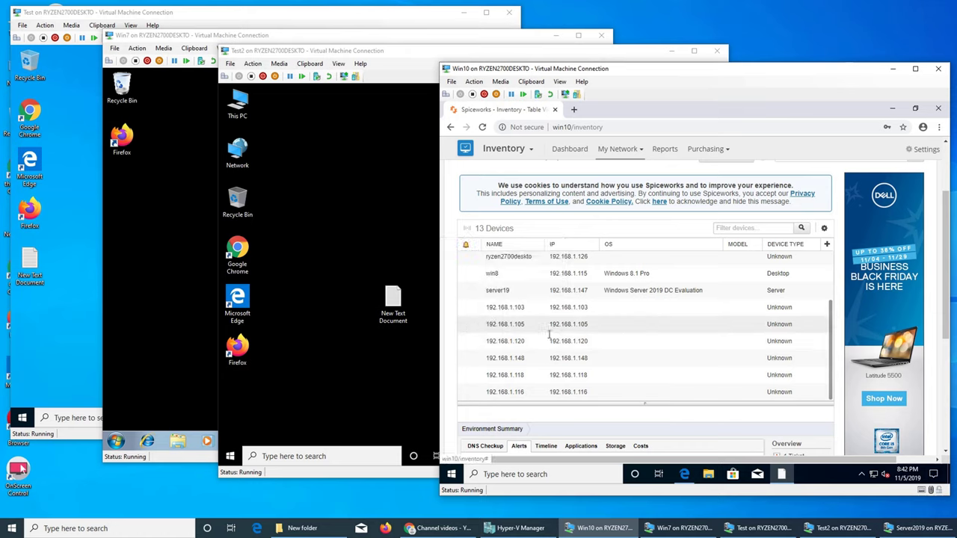
scroll(657, 340, up, 2)
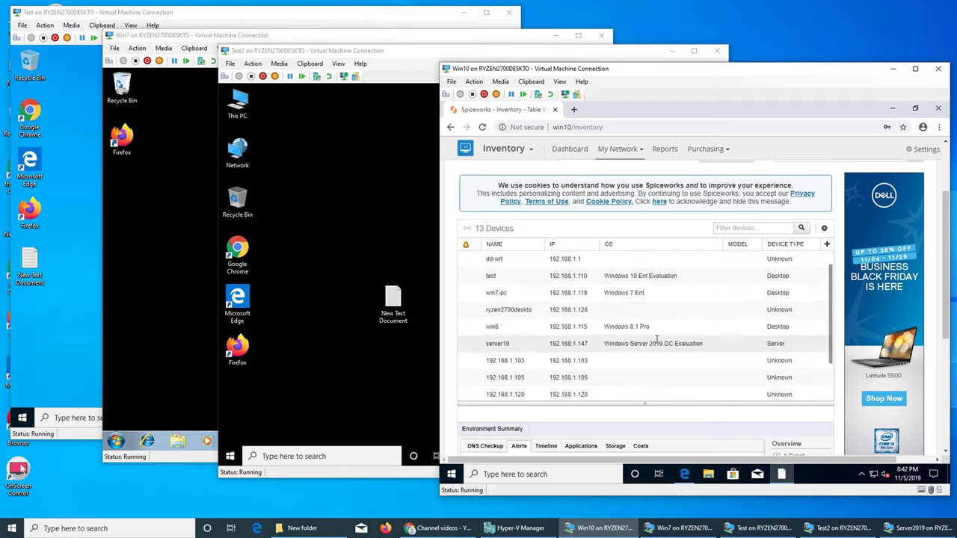
scroll(634, 217, up, 2)
click(627, 171)
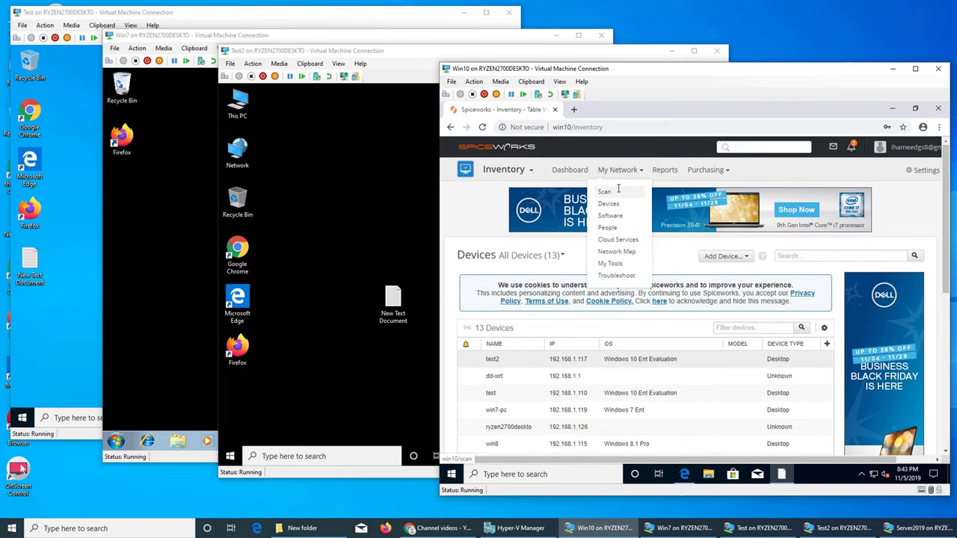
Open the network Scan page and browse its progress while the scan runs.
click(606, 191)
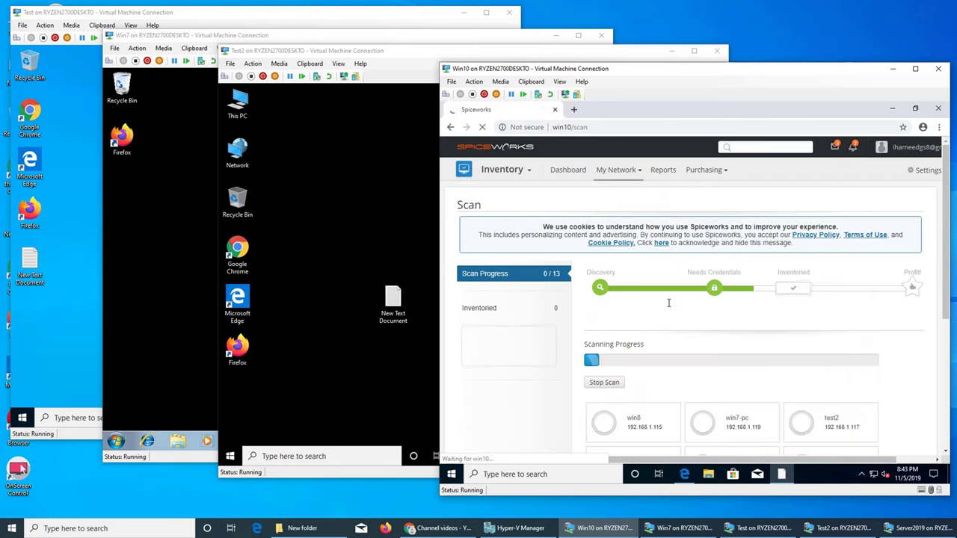
scroll(731, 330, down, 1)
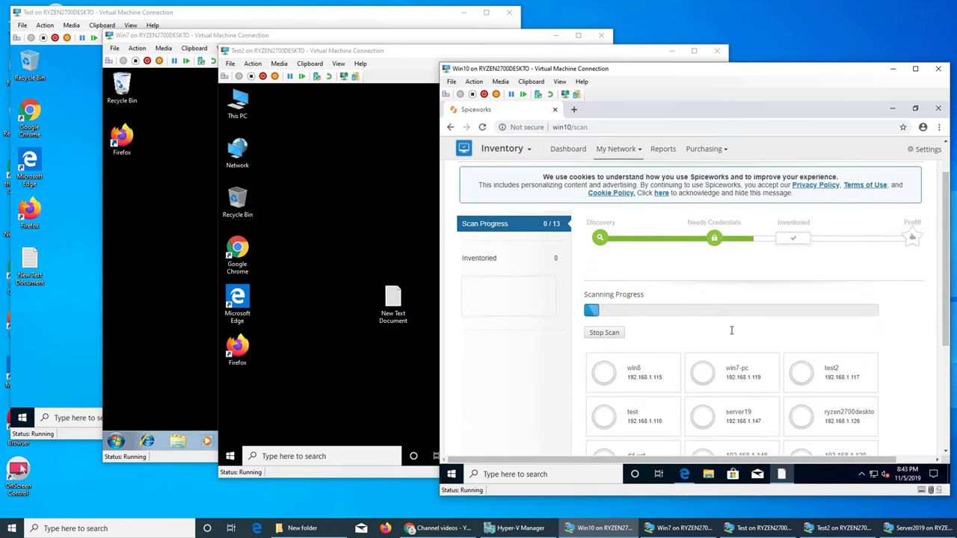
scroll(731, 330, down, 1)
scroll(731, 330, down, 1)
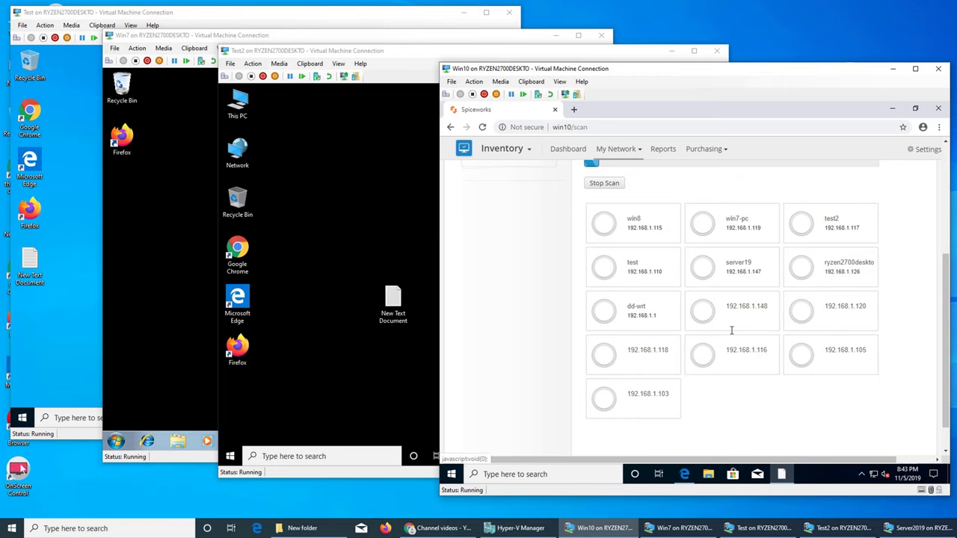
scroll(731, 329, up, 1)
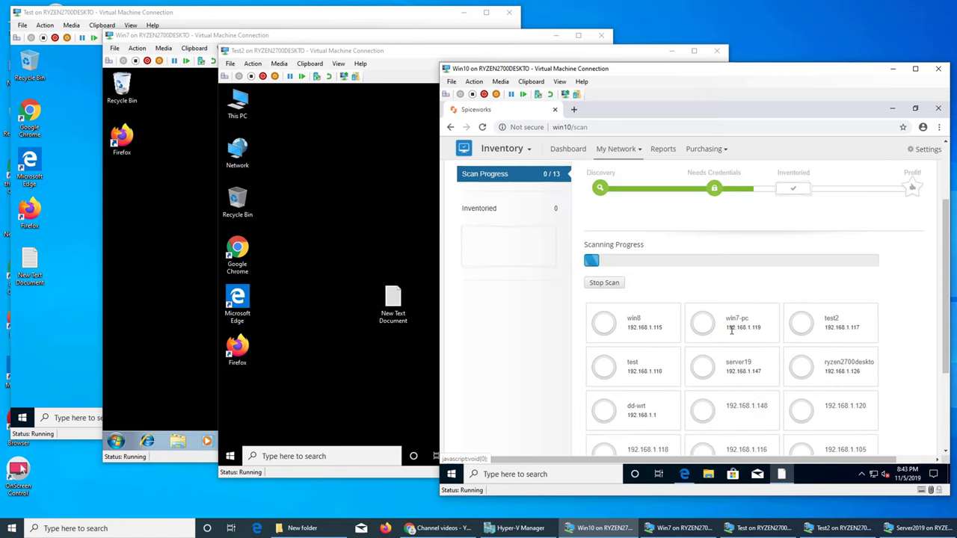
scroll(732, 330, up, 1)
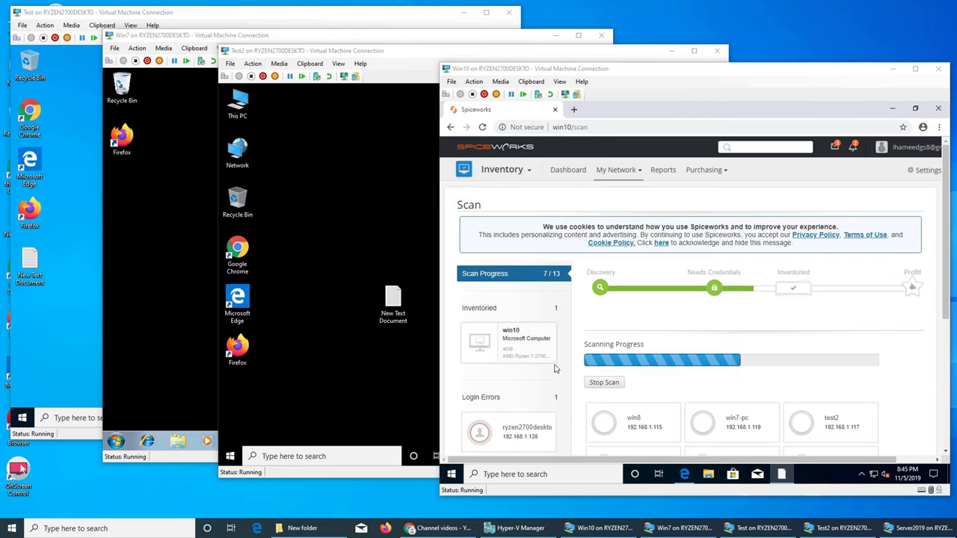
Show the Inventoried tab listing win10 and server19 as successfully inventoried.
click(943, 306)
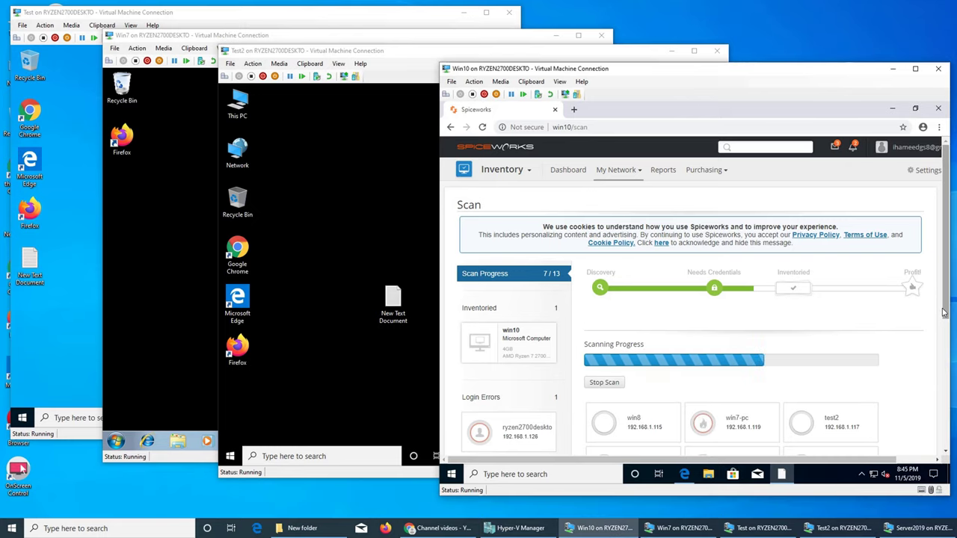
scroll(551, 257, down, 3)
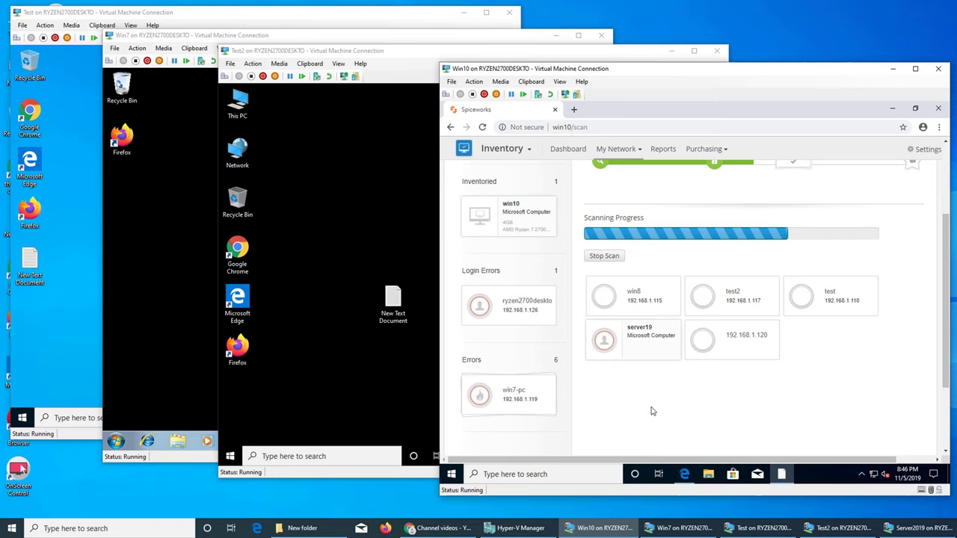
scroll(651, 411, up, 3)
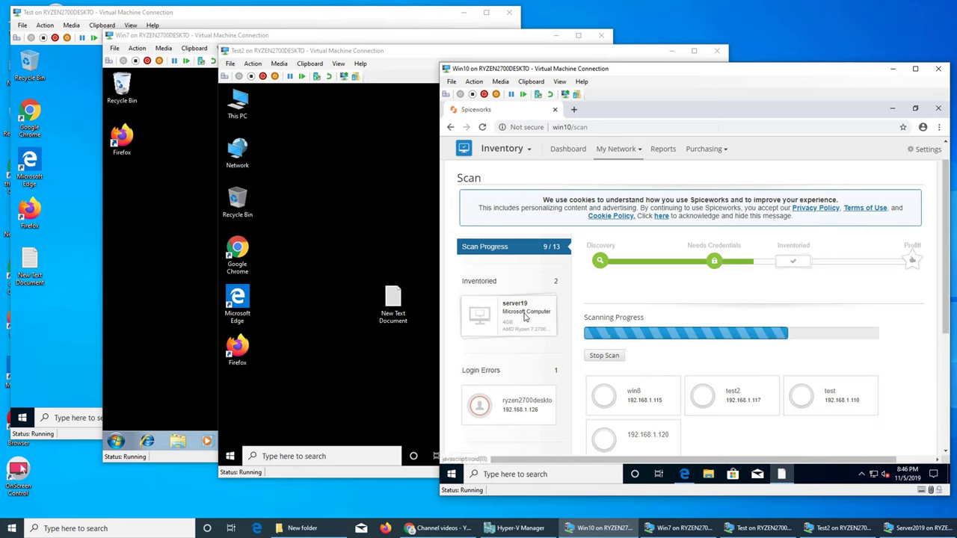
click(540, 324)
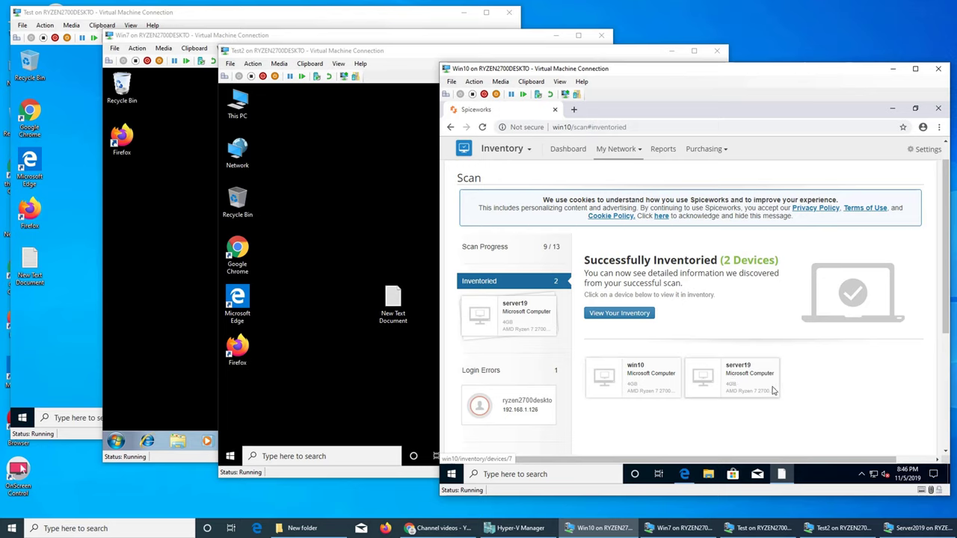
Scroll the Scan page down to the Errors section and its Type Of Error list.
scroll(585, 367, down, 2)
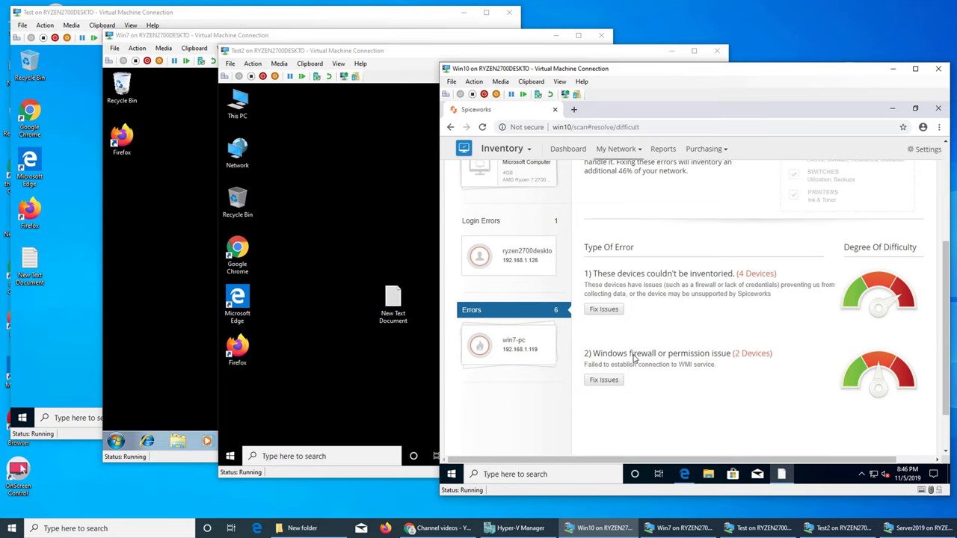
Check the uninventoried-devices list, then review the firewall-fix steps for workgroup and domain devices.
click(613, 310)
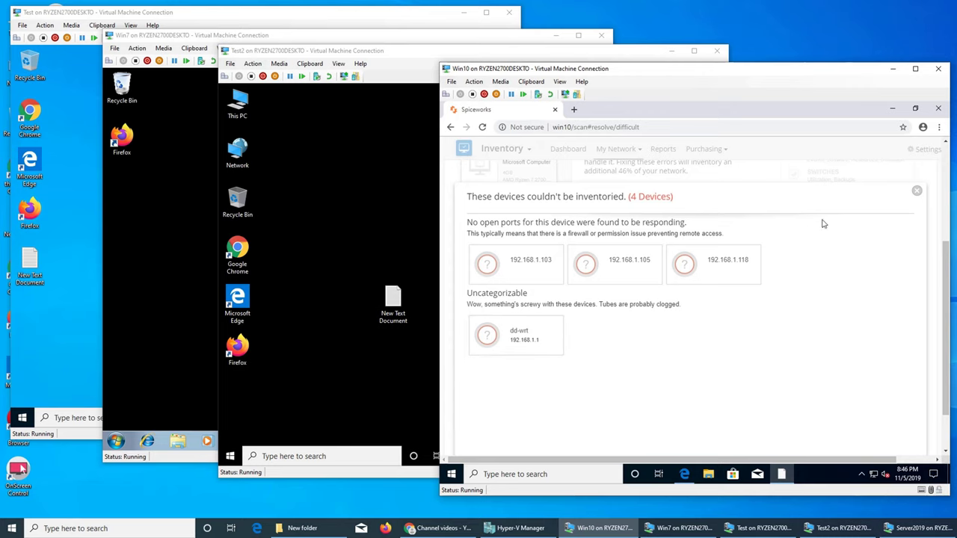
click(919, 193)
click(616, 388)
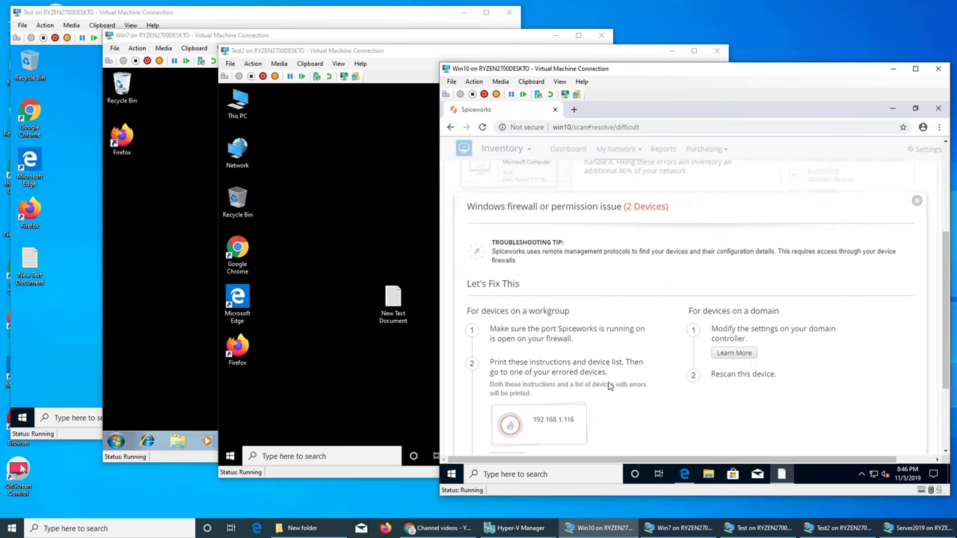
scroll(681, 401, down, 2)
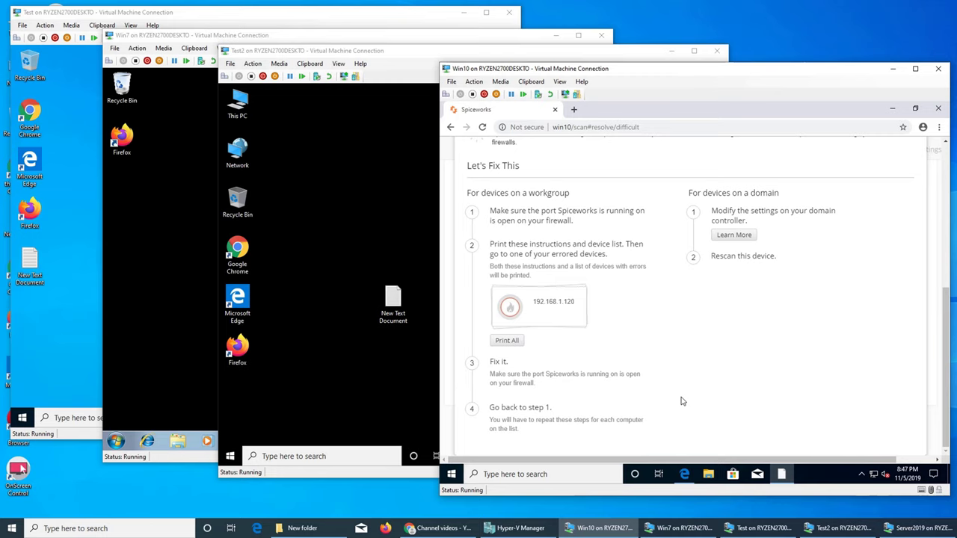
scroll(675, 403, up, 5)
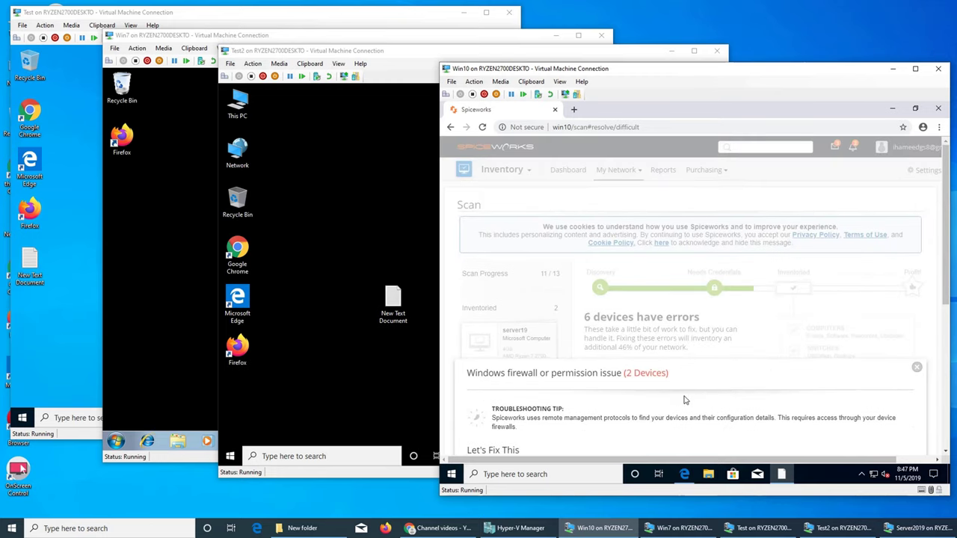
Close the firewall troubleshooting panel and scroll the scan summary.
click(917, 368)
scroll(757, 389, down, 3)
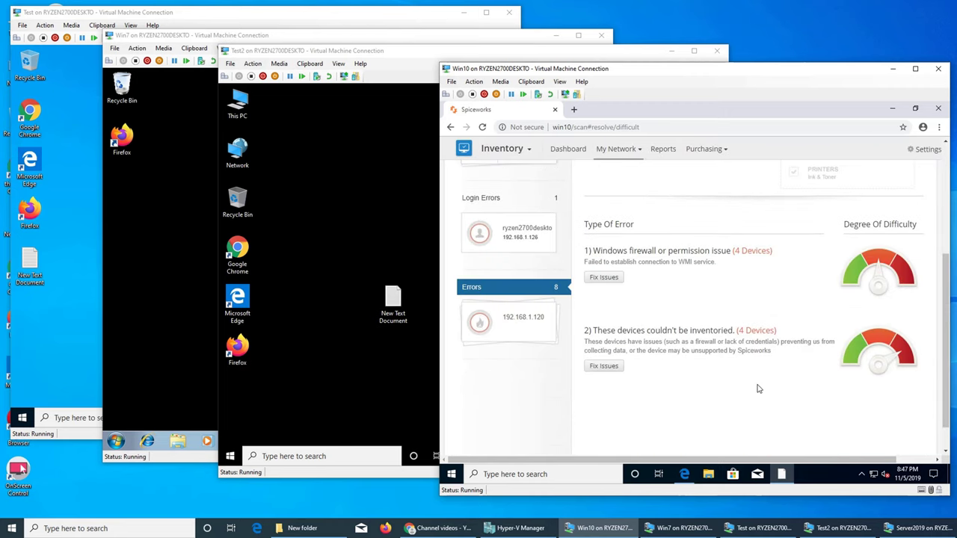
scroll(758, 389, up, 2)
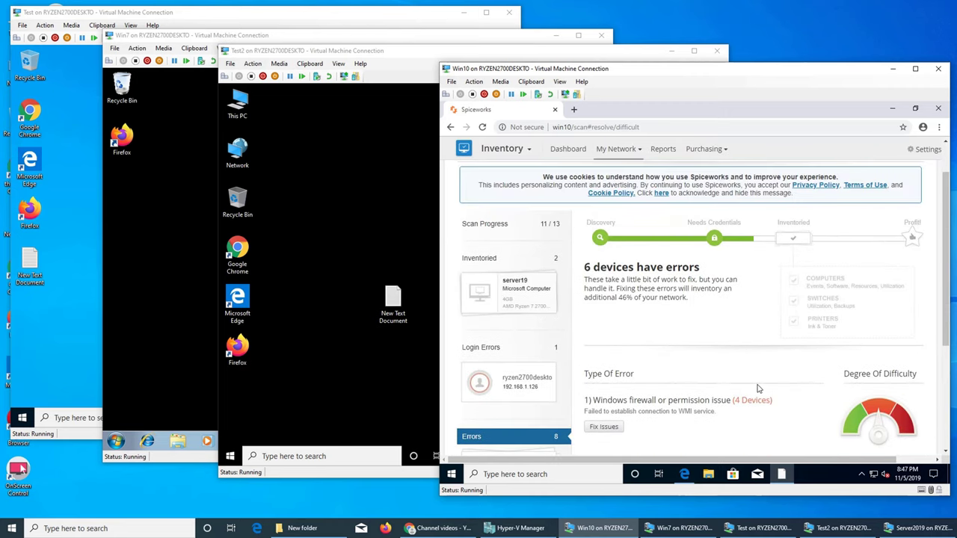
scroll(758, 389, up, 1)
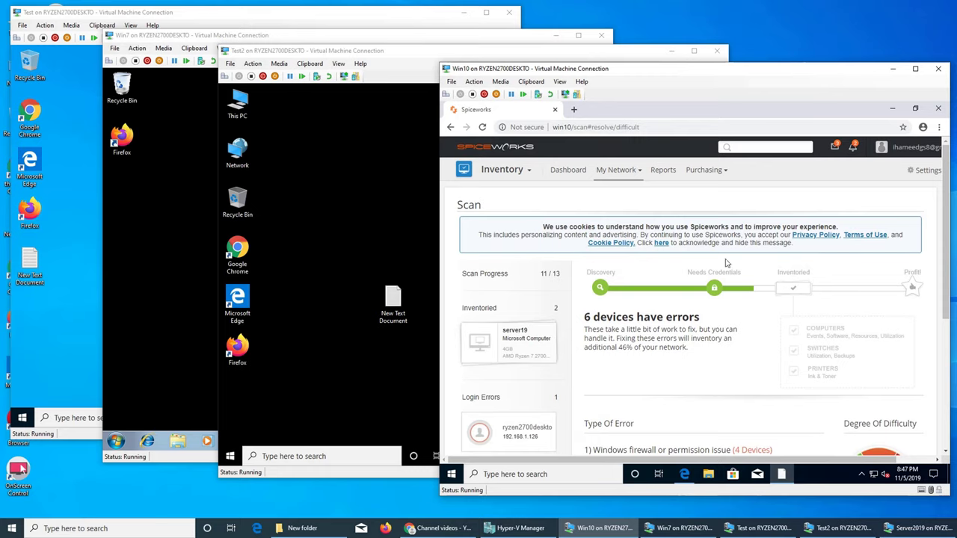
Follow the cookie notice link, close that page, and review the error summary.
click(663, 243)
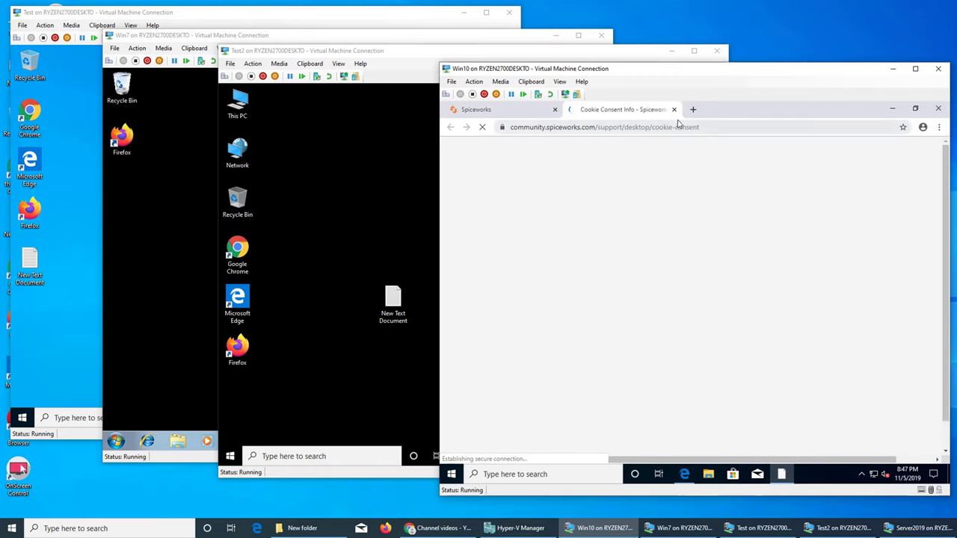
click(674, 110)
scroll(748, 284, down, 3)
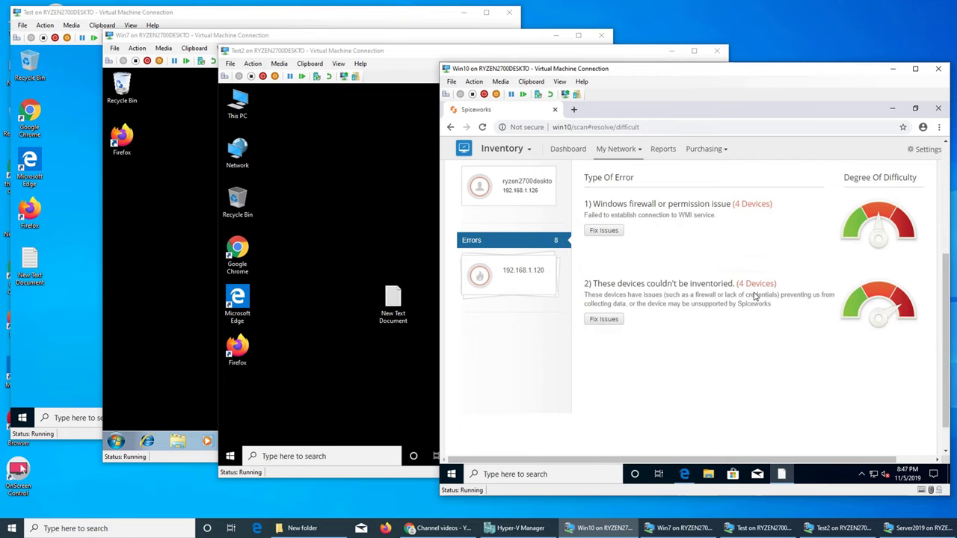
scroll(756, 296, up, 3)
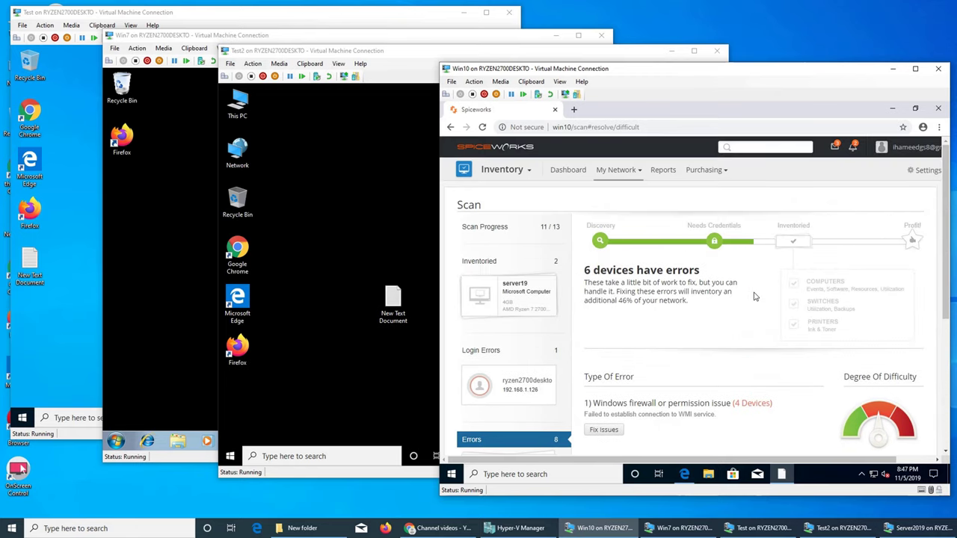
scroll(755, 297, down, 3)
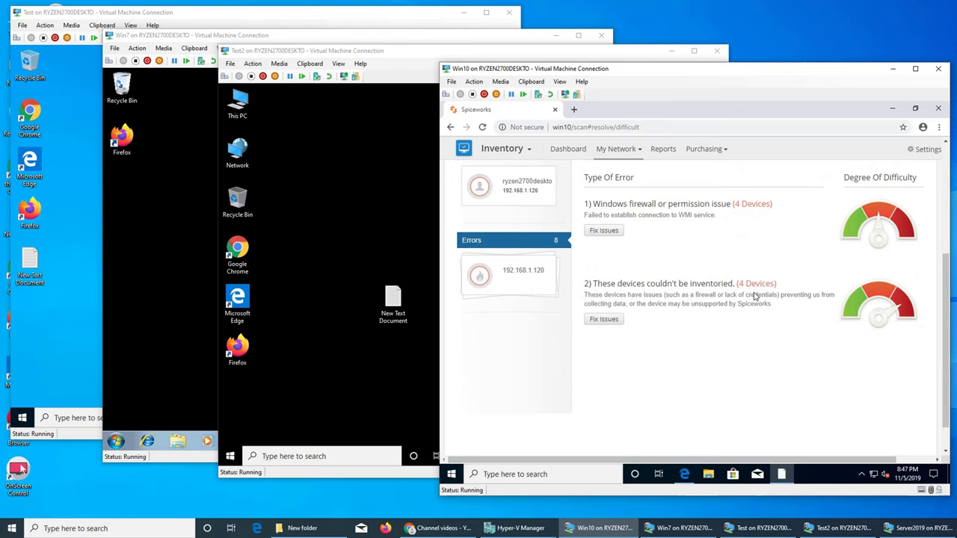
scroll(755, 296, up, 2)
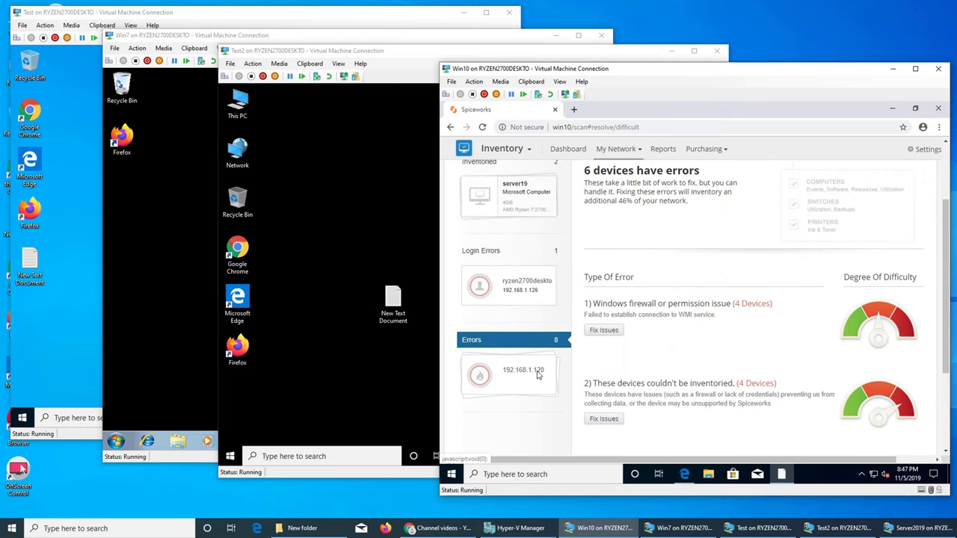
scroll(685, 362, up, 2)
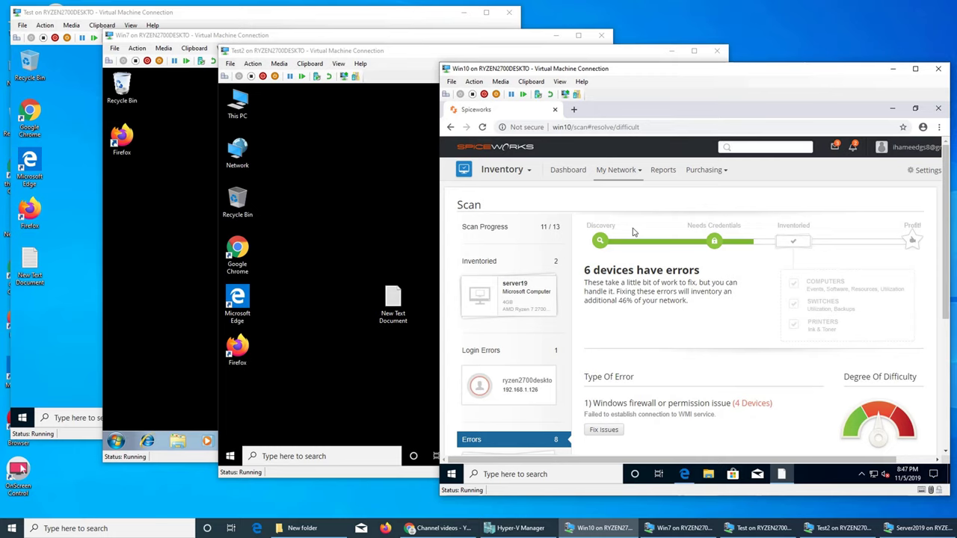
scroll(635, 232, down, 4)
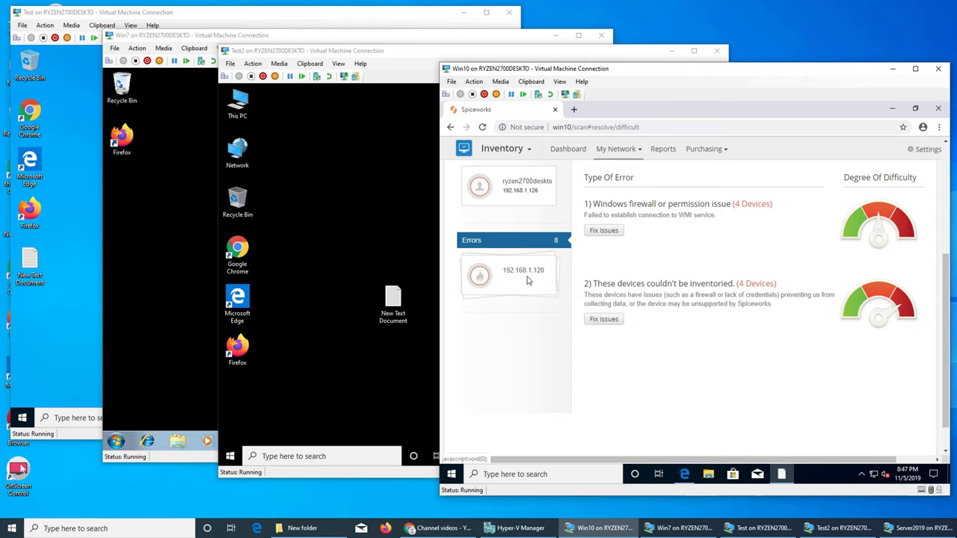
Recheck the list of uninventoried devices, now including dd-wrt, then close it.
click(604, 319)
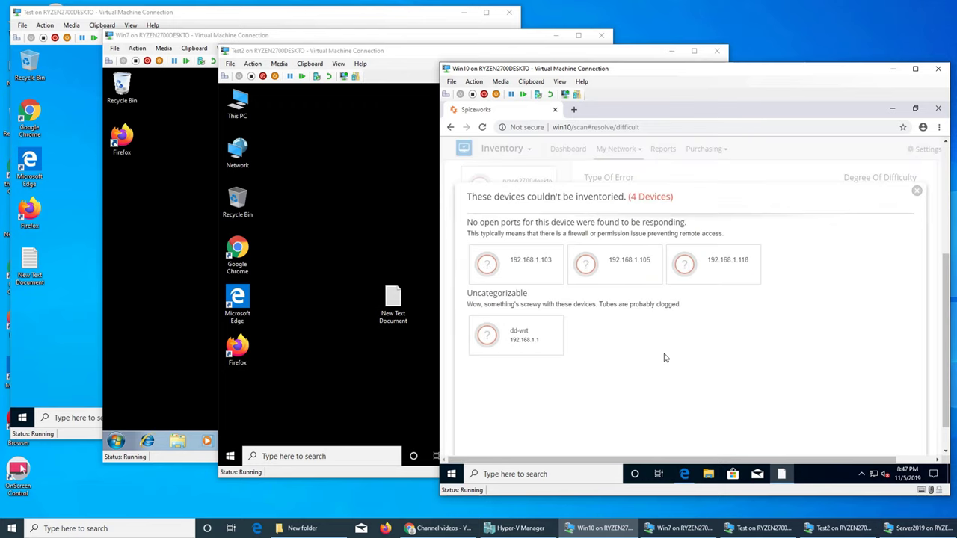
click(915, 193)
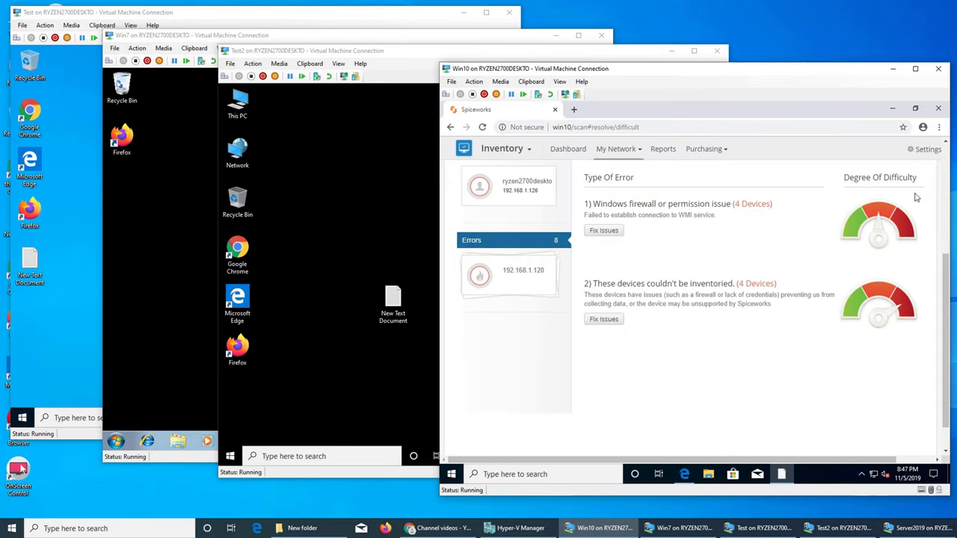
scroll(537, 341, up, 2)
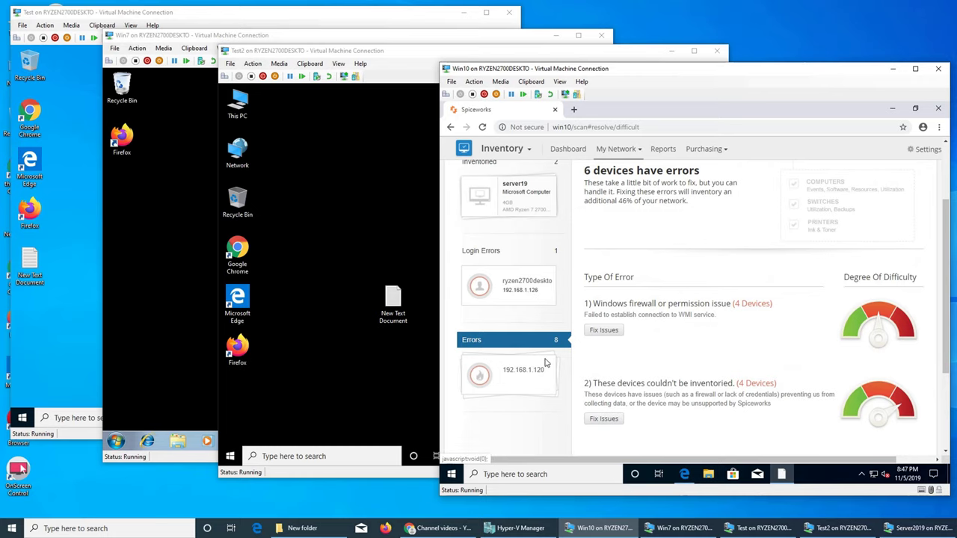
scroll(576, 345, up, 2)
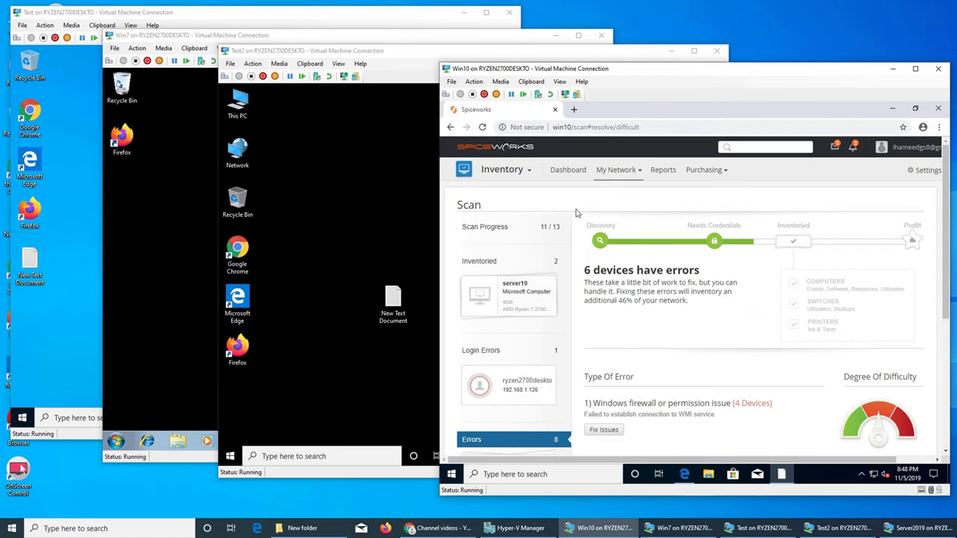
Go to the Inventory list and select the win8 device to view its details.
click(630, 205)
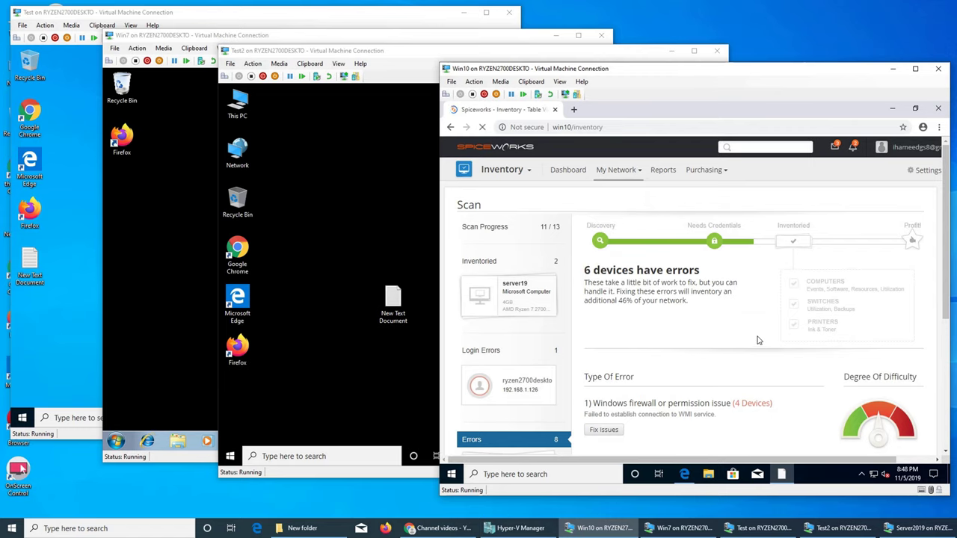
scroll(753, 343, down, 2)
scroll(753, 342, down, 2)
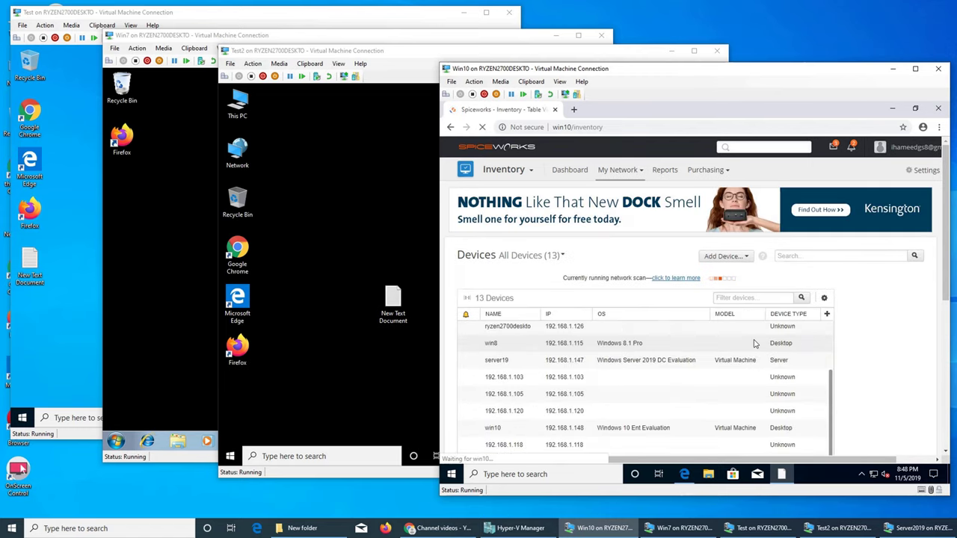
click(635, 343)
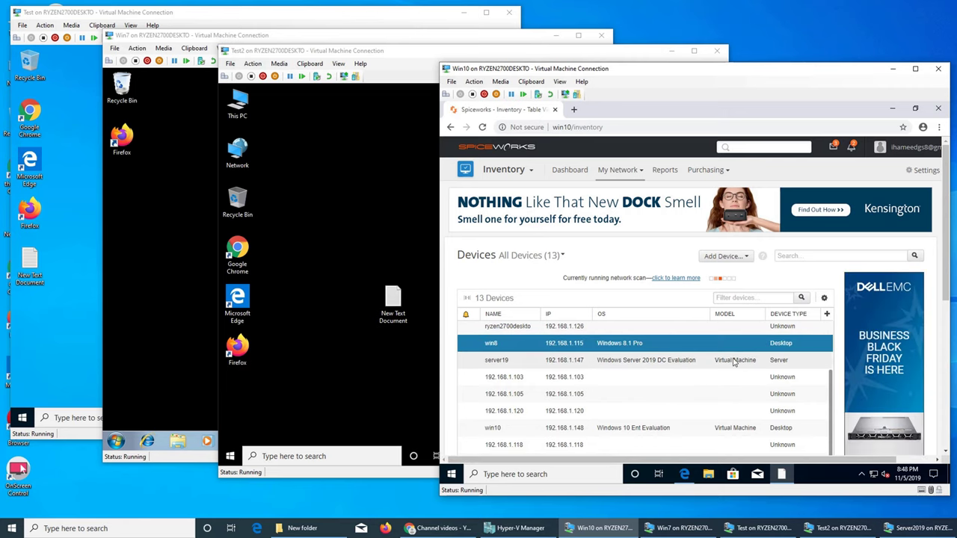
scroll(837, 360, down, 3)
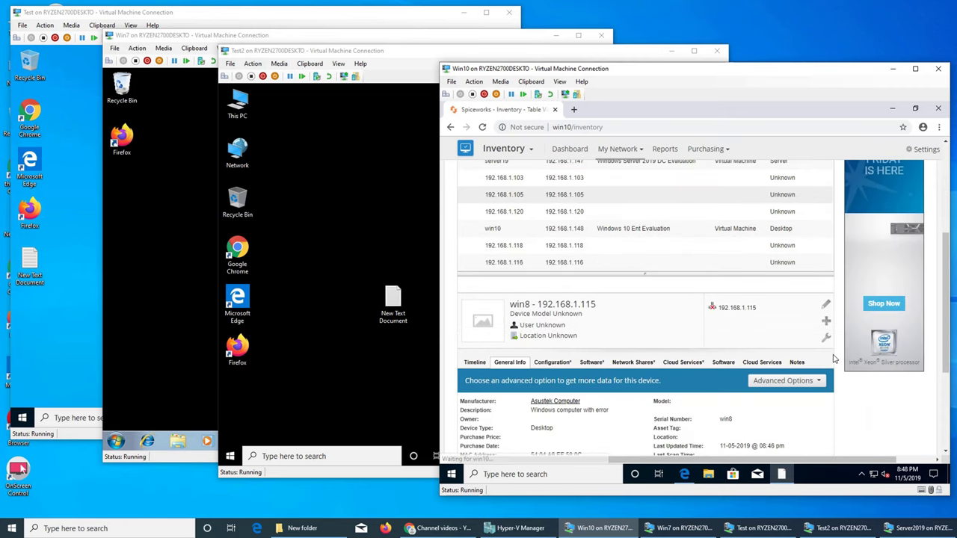
scroll(756, 341, down, 2)
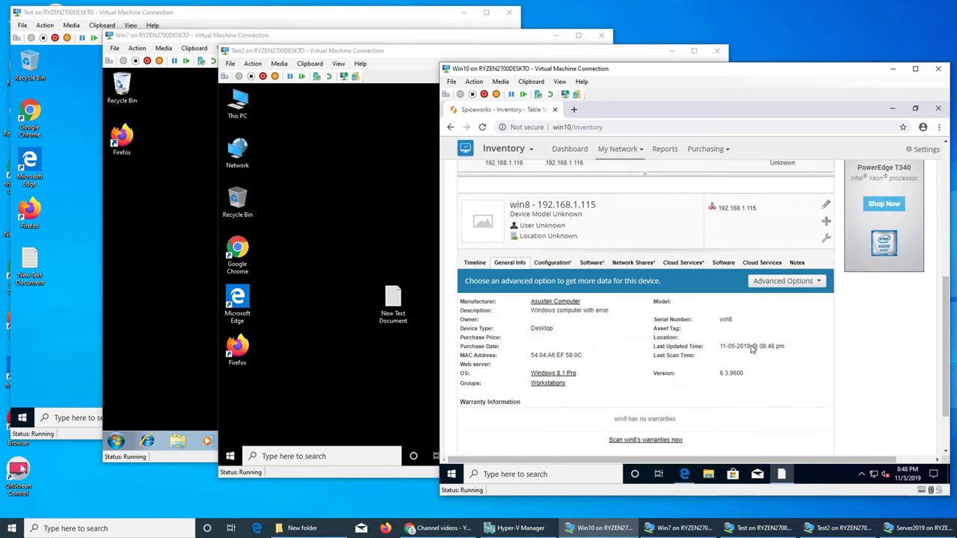
Browse win8's tools, start a warranty scan, and list its advanced options.
click(826, 238)
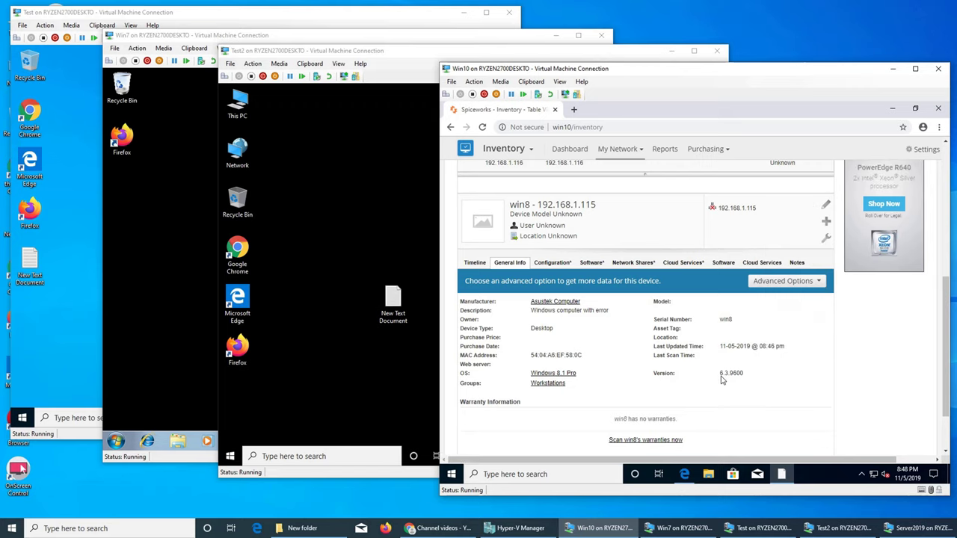
scroll(724, 377, down, 2)
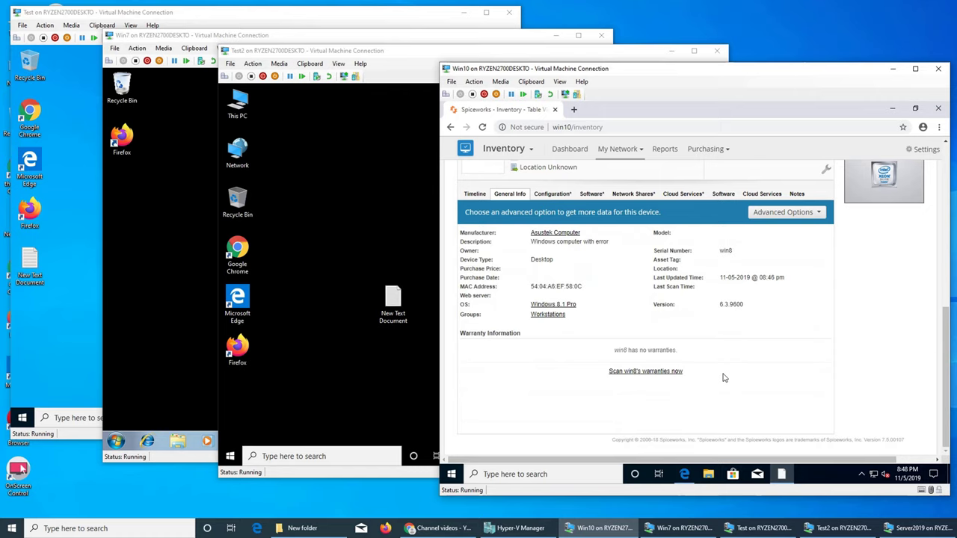
click(664, 373)
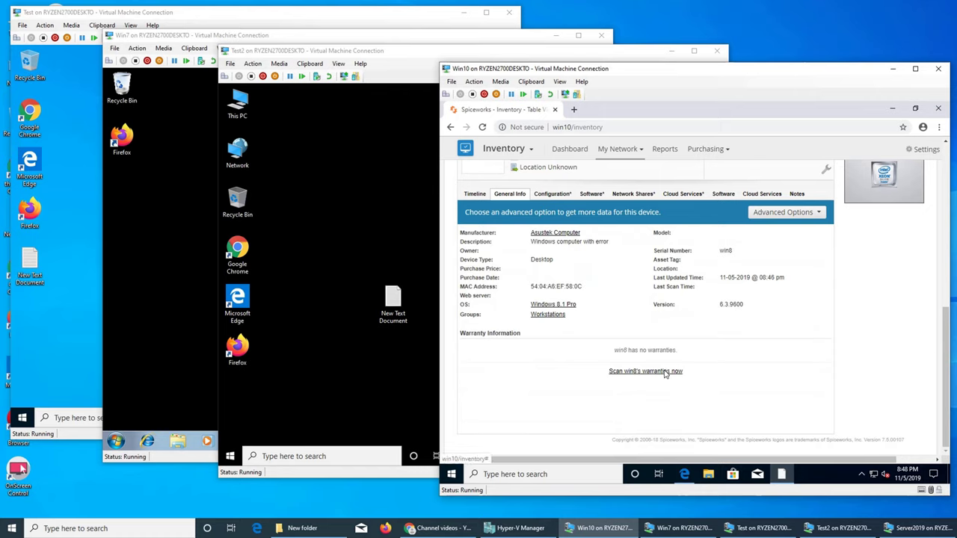
click(806, 214)
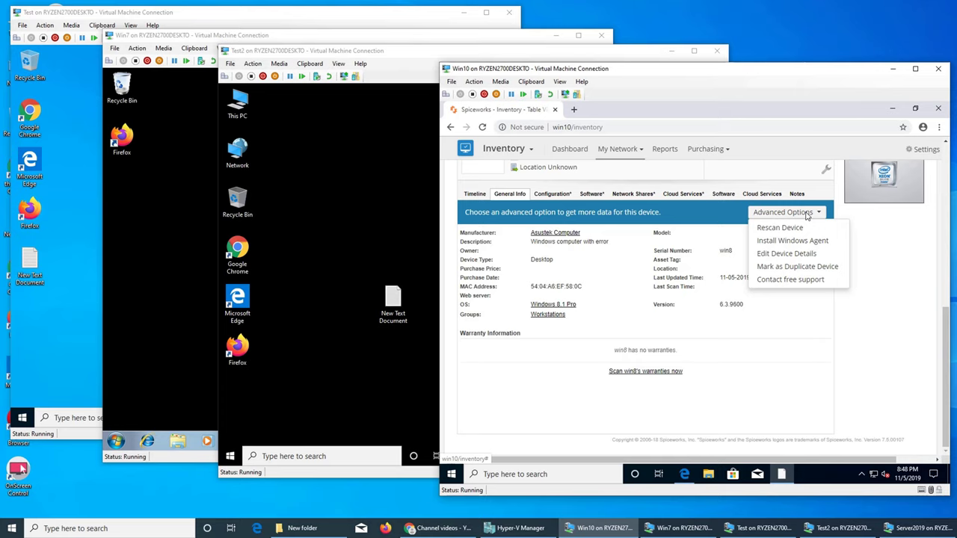
Rescan win8 into Device troubleshooting and set the scan service to SNMP.
click(780, 228)
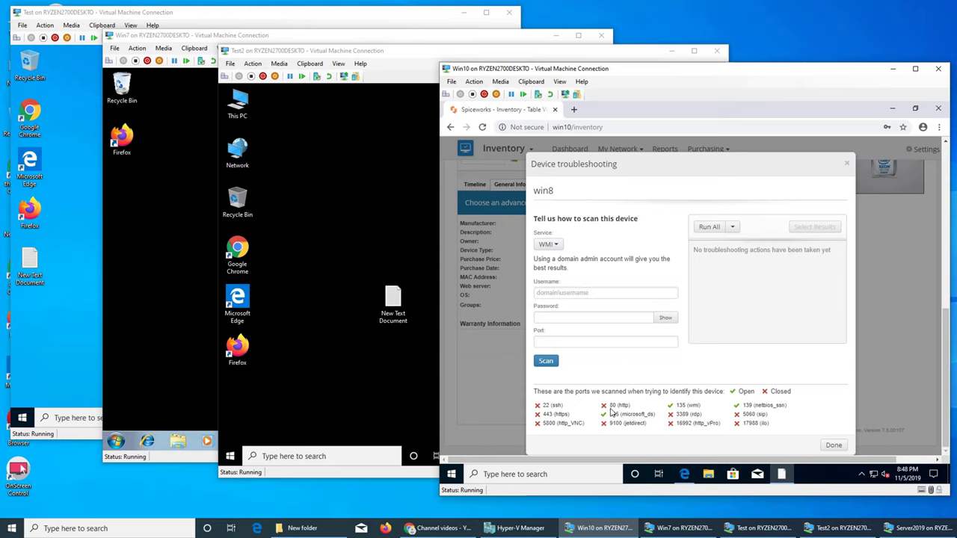
click(554, 247)
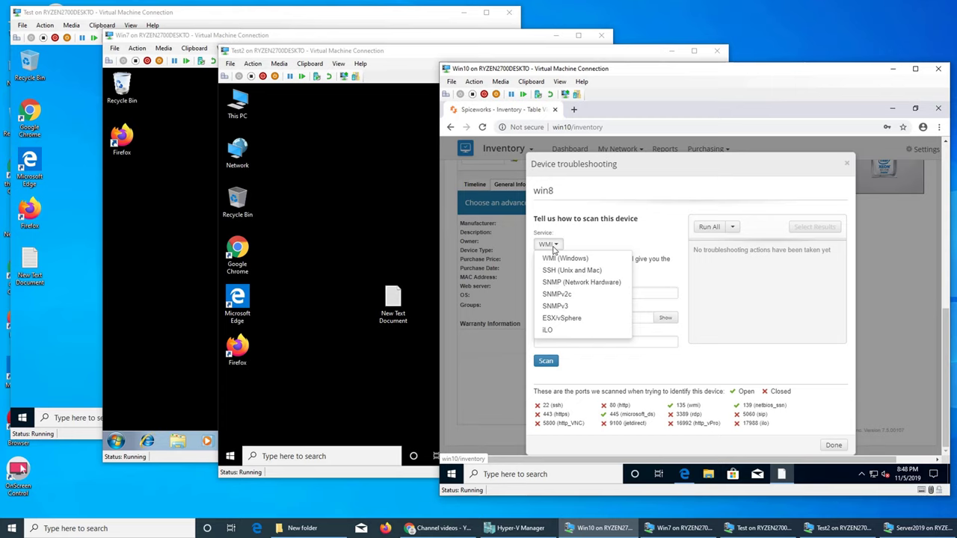
click(586, 282)
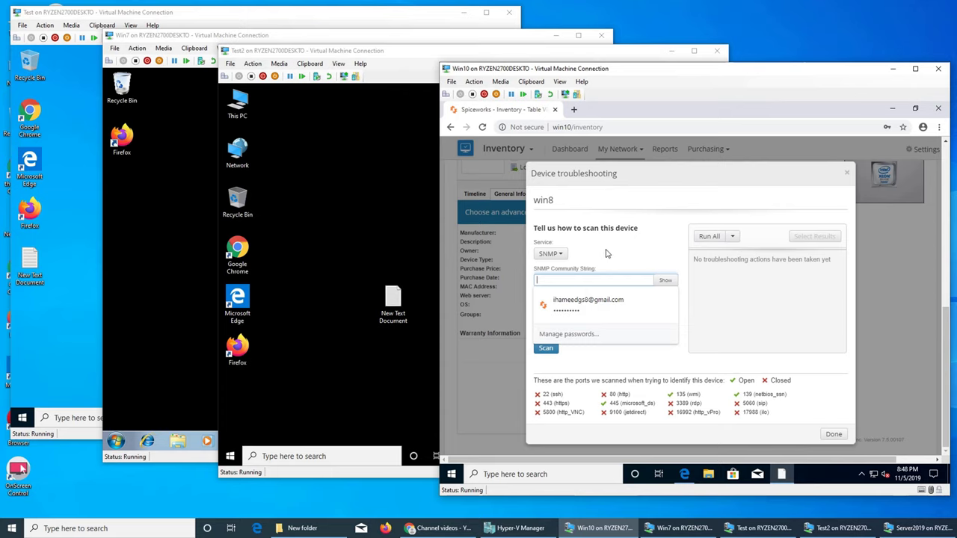
click(606, 255)
click(666, 280)
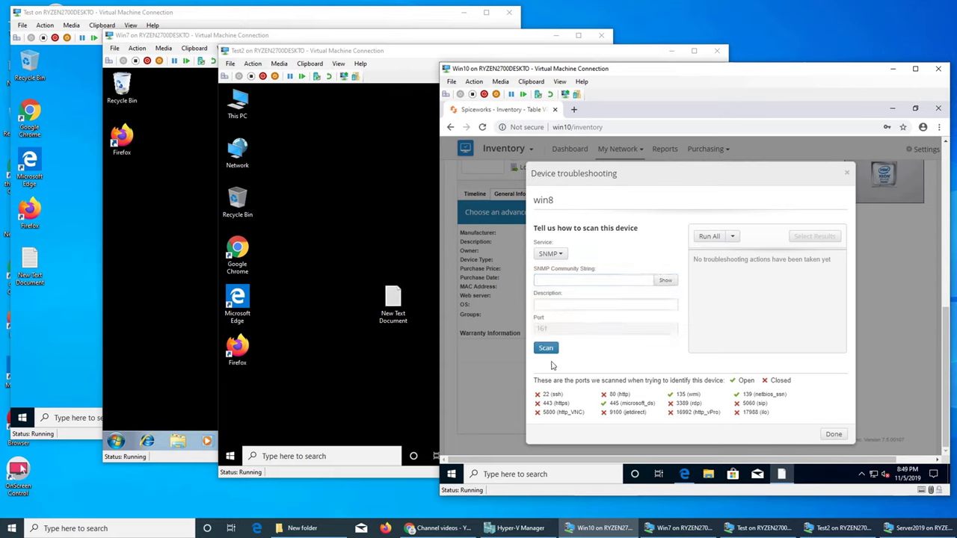
Switch win8's scan service to ESX/vSphere, then to iLO.
click(553, 254)
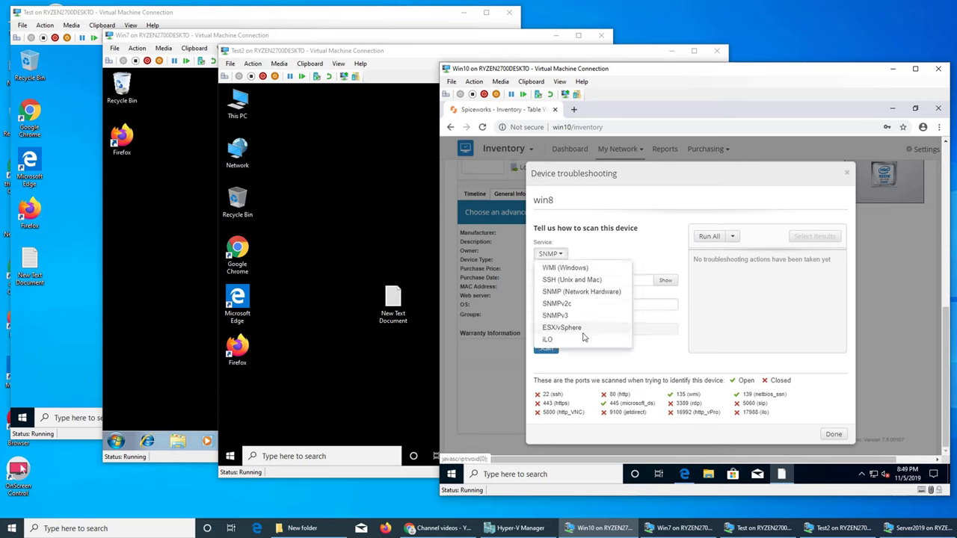
click(577, 328)
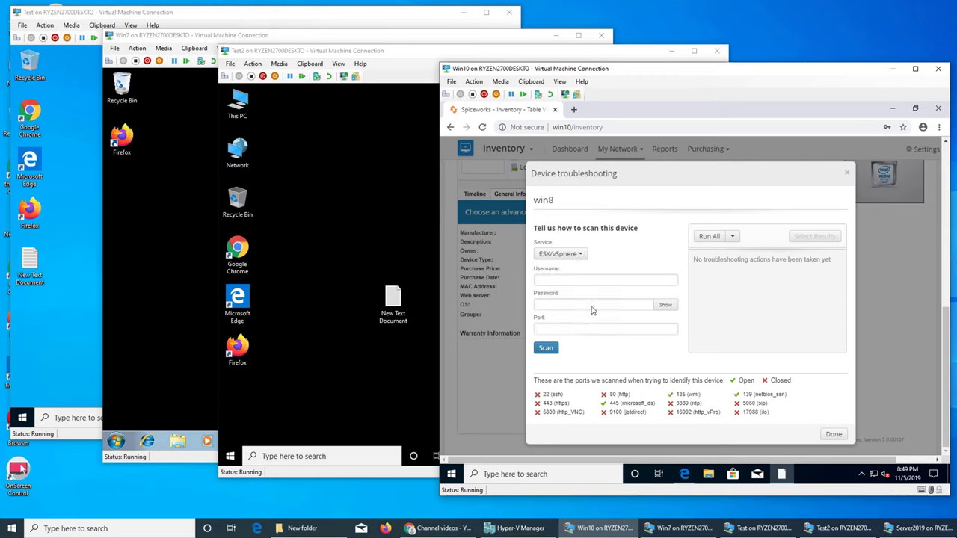
click(578, 256)
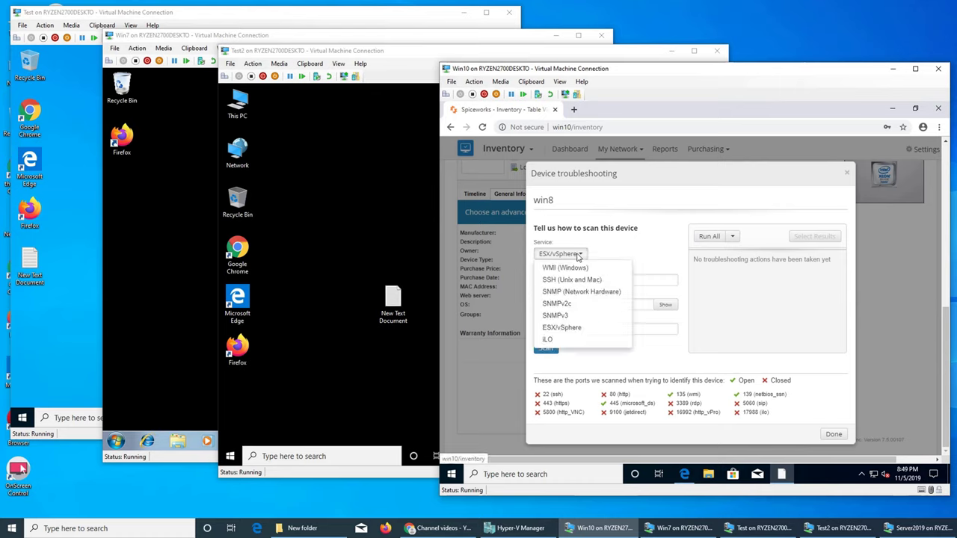
click(563, 341)
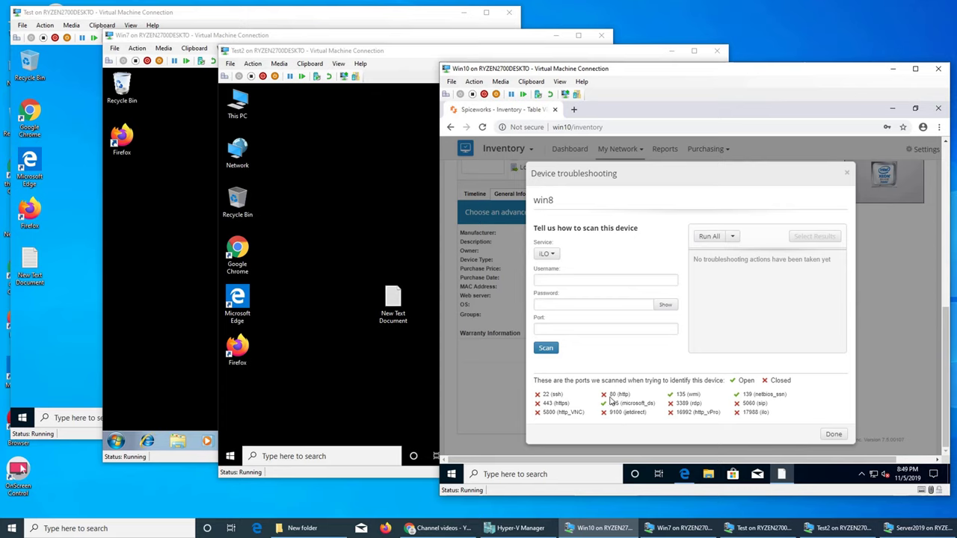
Check the VM's network connection status, then minimize Chrome to show the desktop.
right_click(872, 474)
click(872, 474)
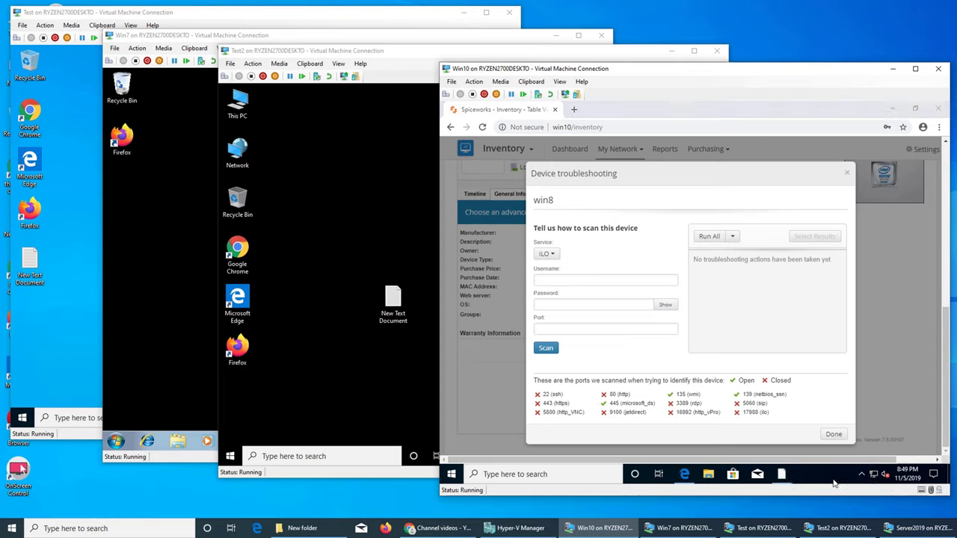
click(872, 474)
click(844, 478)
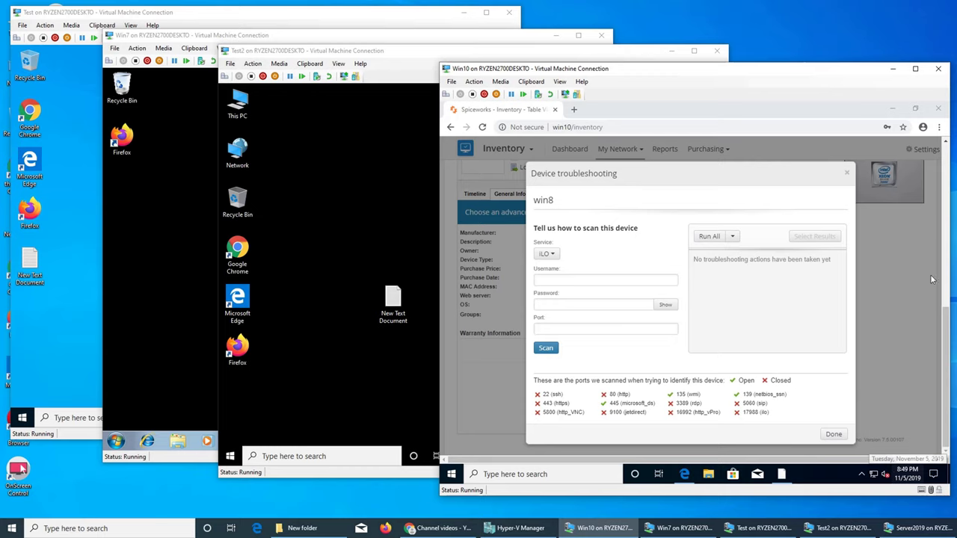
click(893, 109)
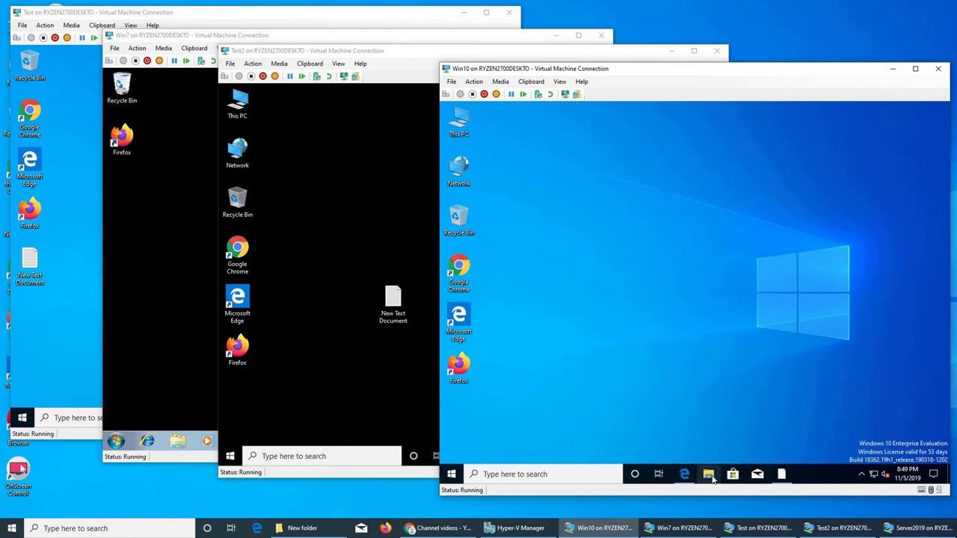
Review Spiceworks server preferences (HTTP 80, HTTPS 443) from the tray icon and cancel.
click(862, 475)
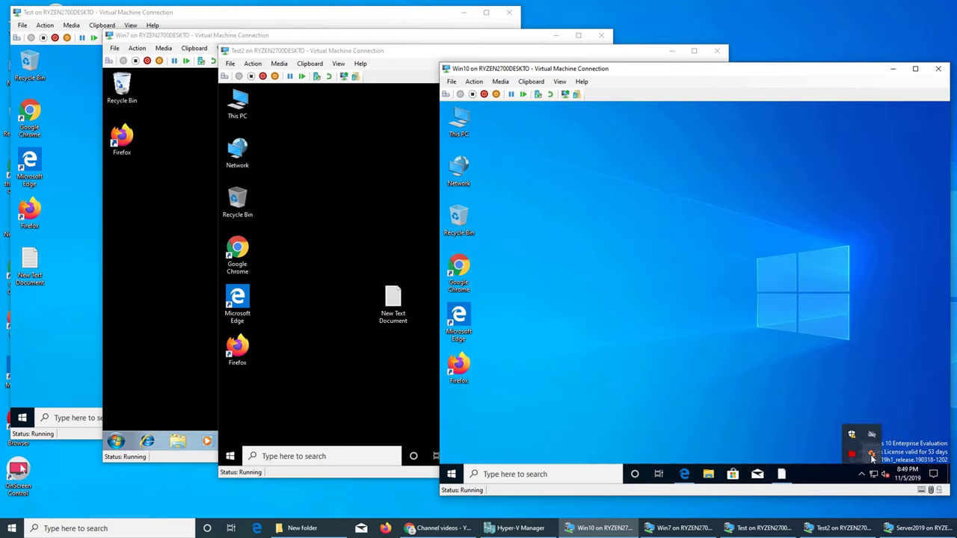
right_click(872, 454)
click(893, 426)
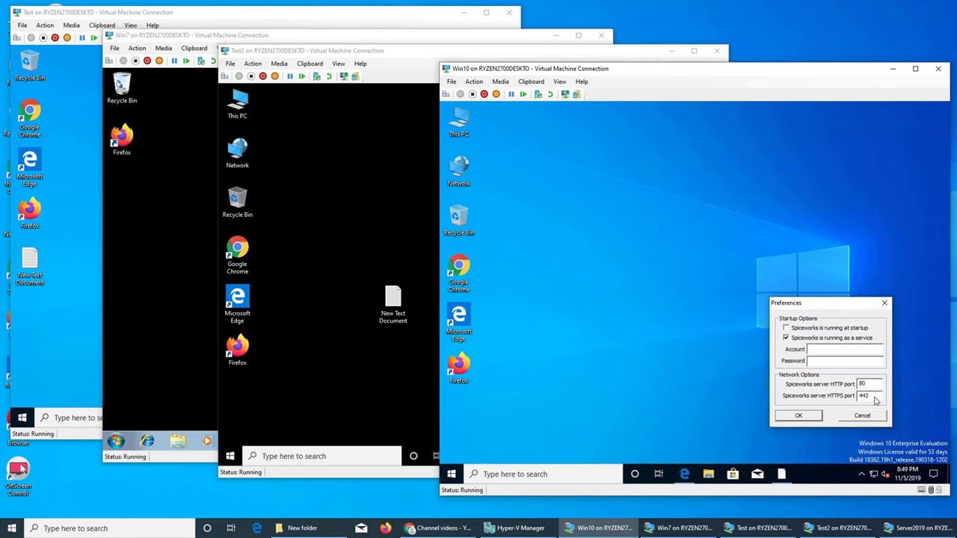
click(860, 417)
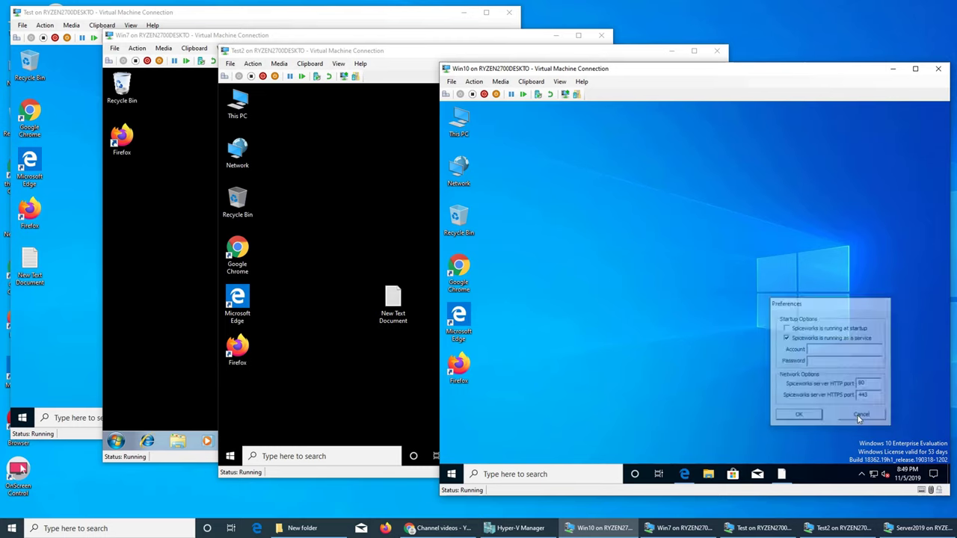
Restore Chrome showing win8's troubleshooting with the iLO service and port results.
click(781, 474)
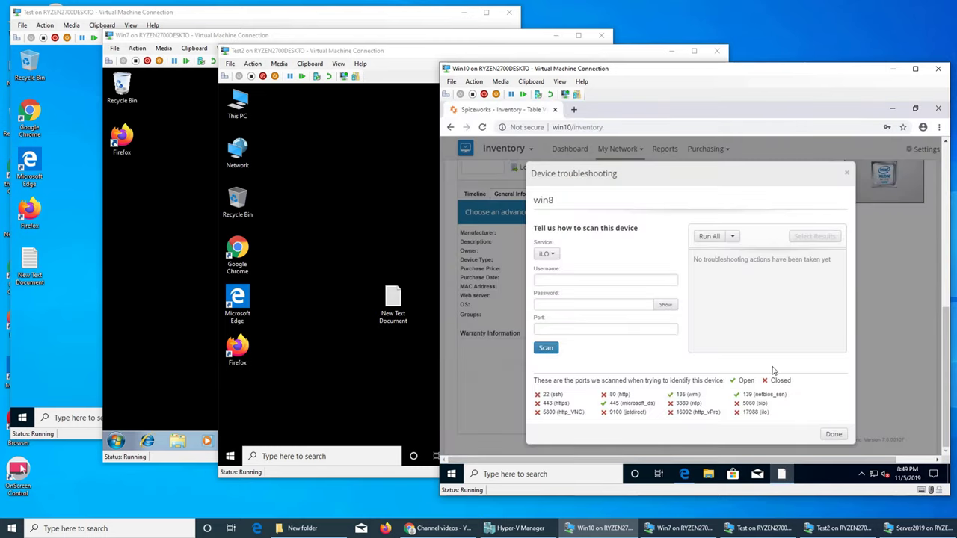